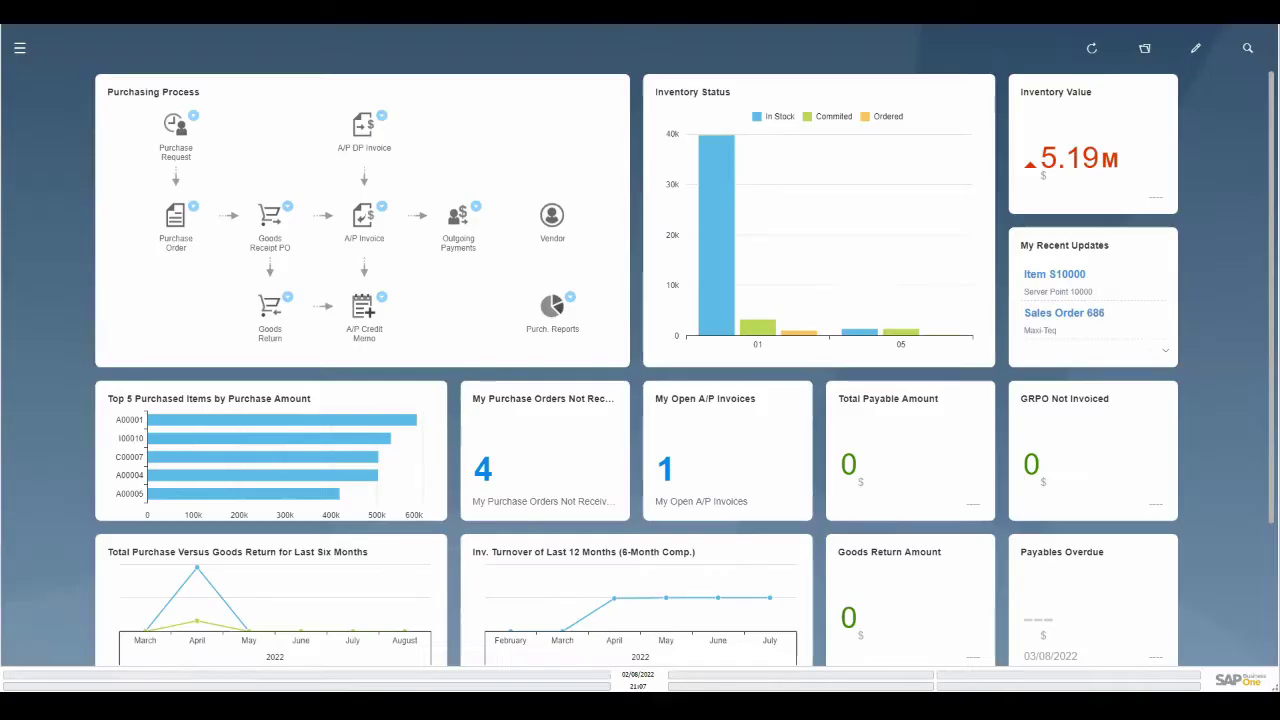
# - Open item S10000's master data full-screen on the Planning Data tab
pyautogui.click(1062, 276)
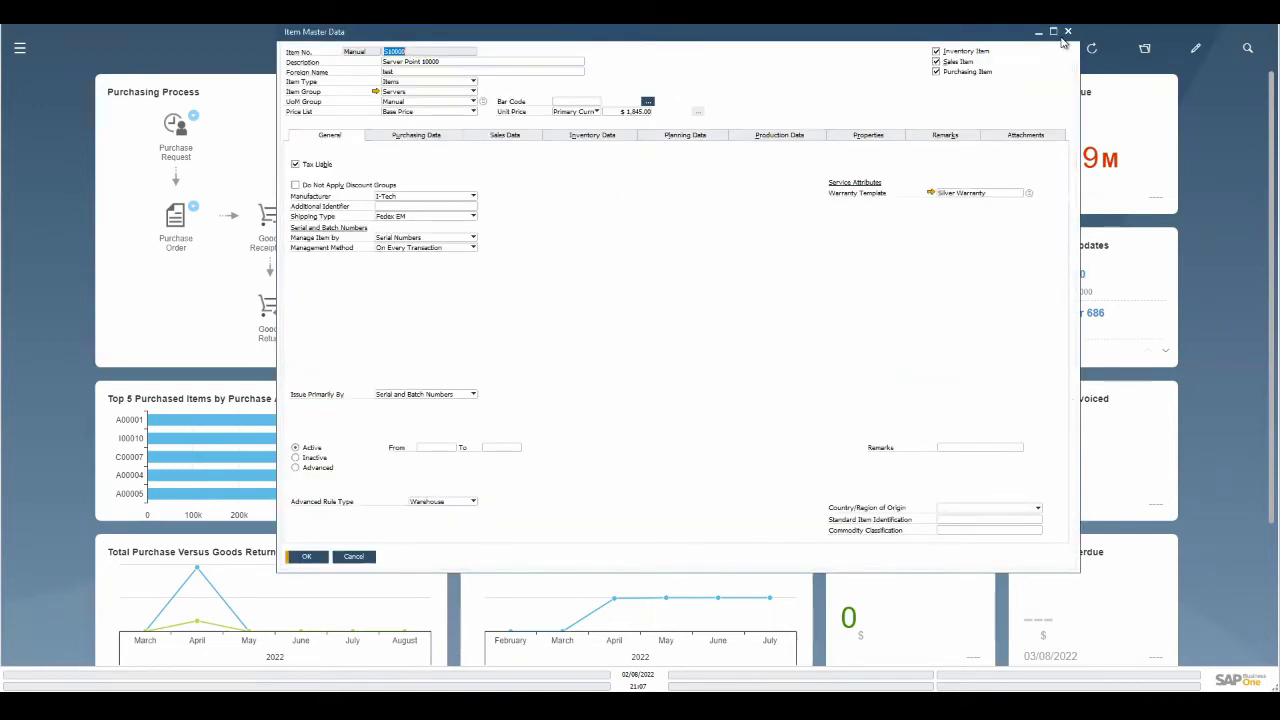
pyautogui.click(1052, 33)
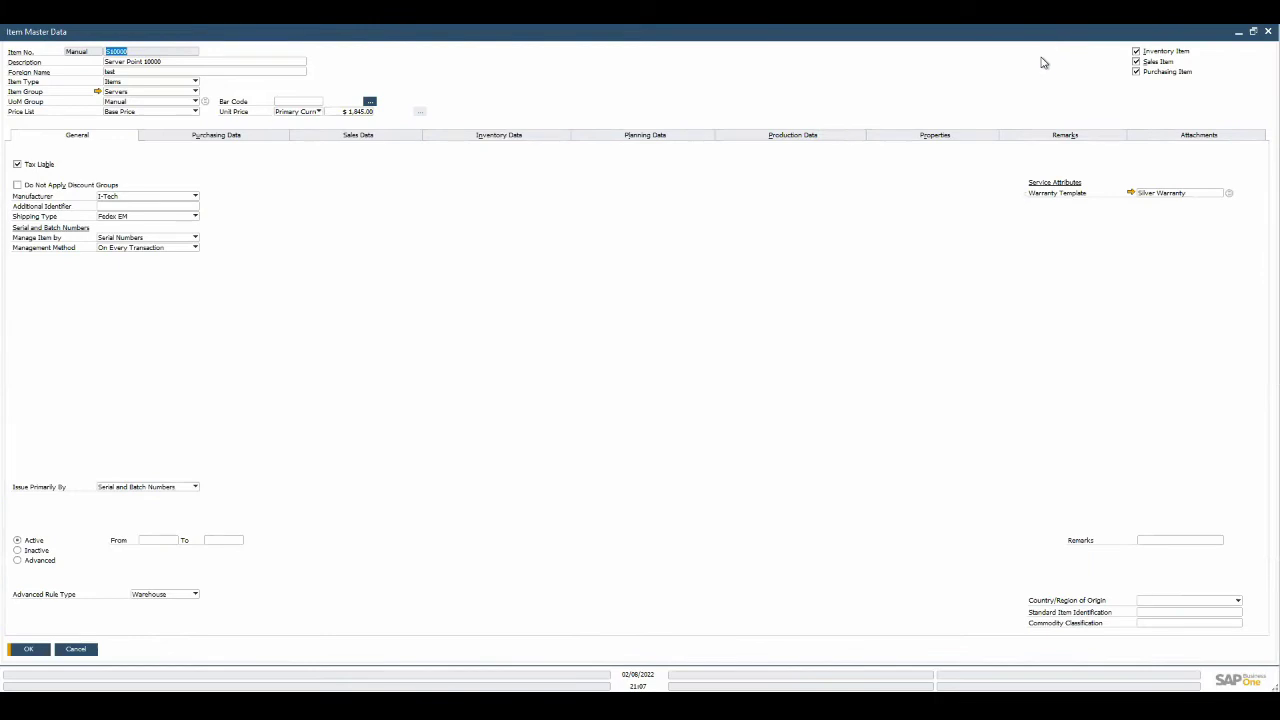
pyautogui.click(692, 141)
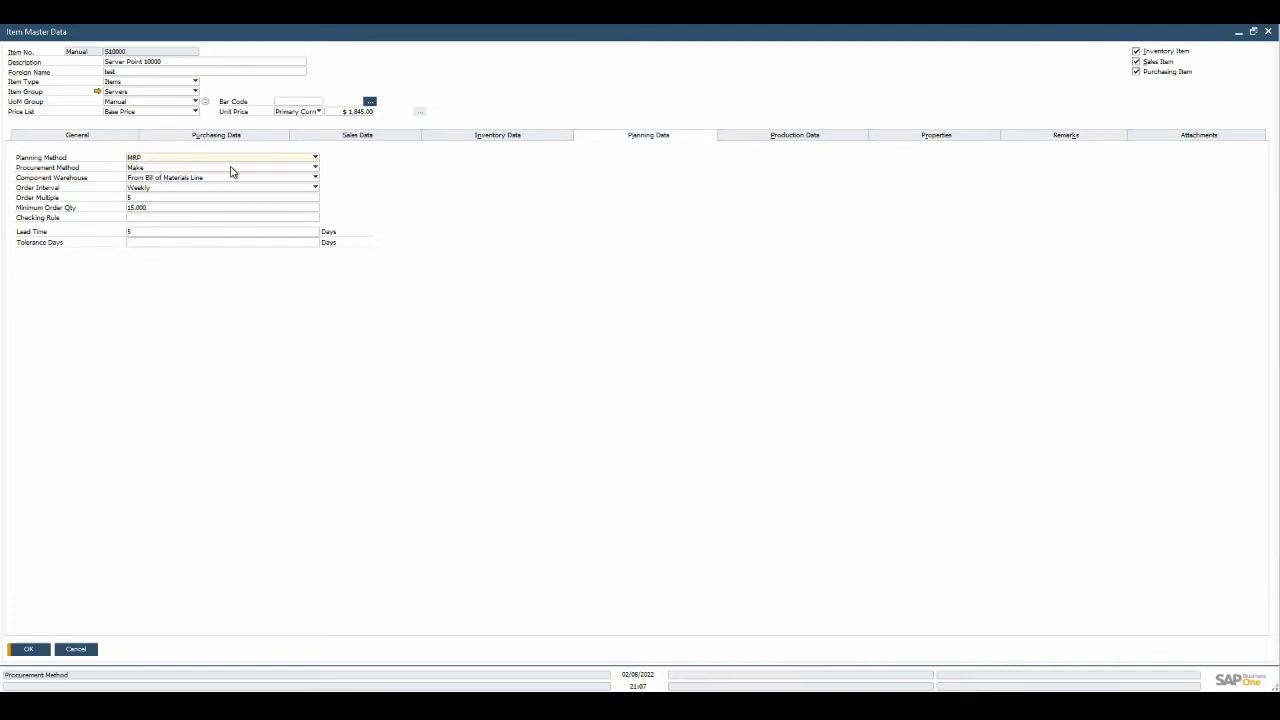
# - Keep MRP as the planning method and set the procurement method to Make
pyautogui.click(316, 159)
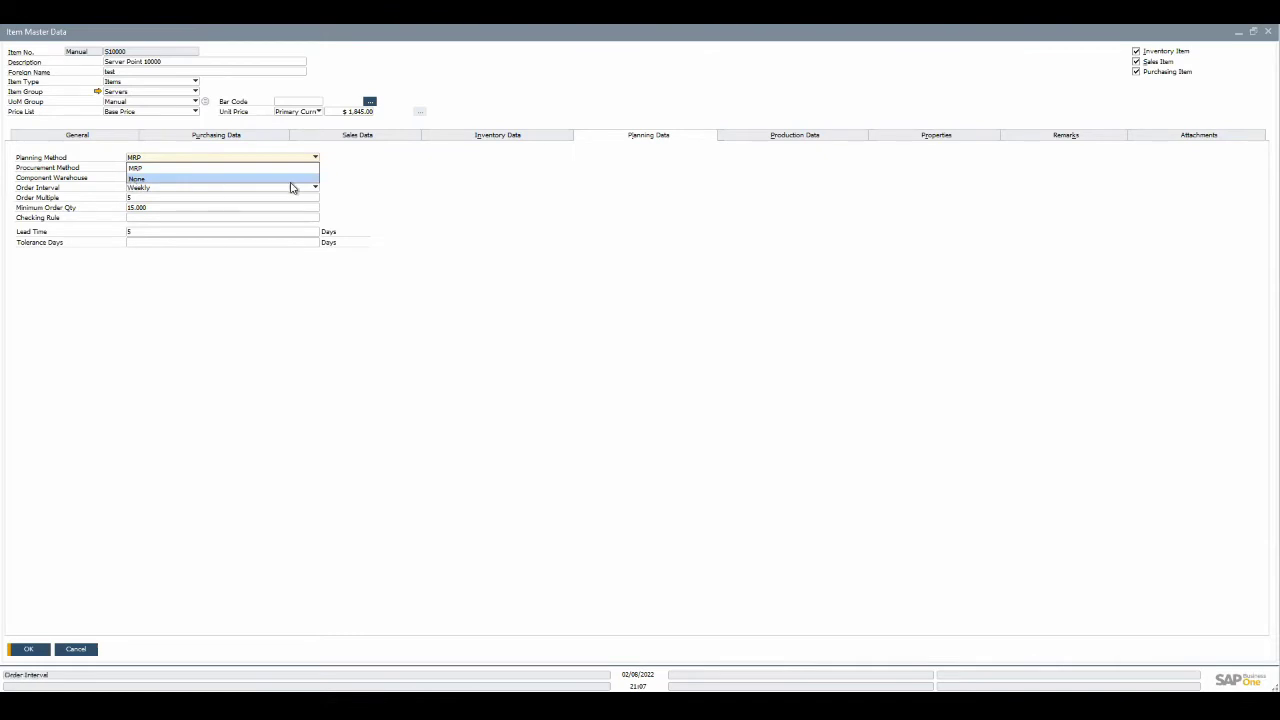
pyautogui.click(424, 185)
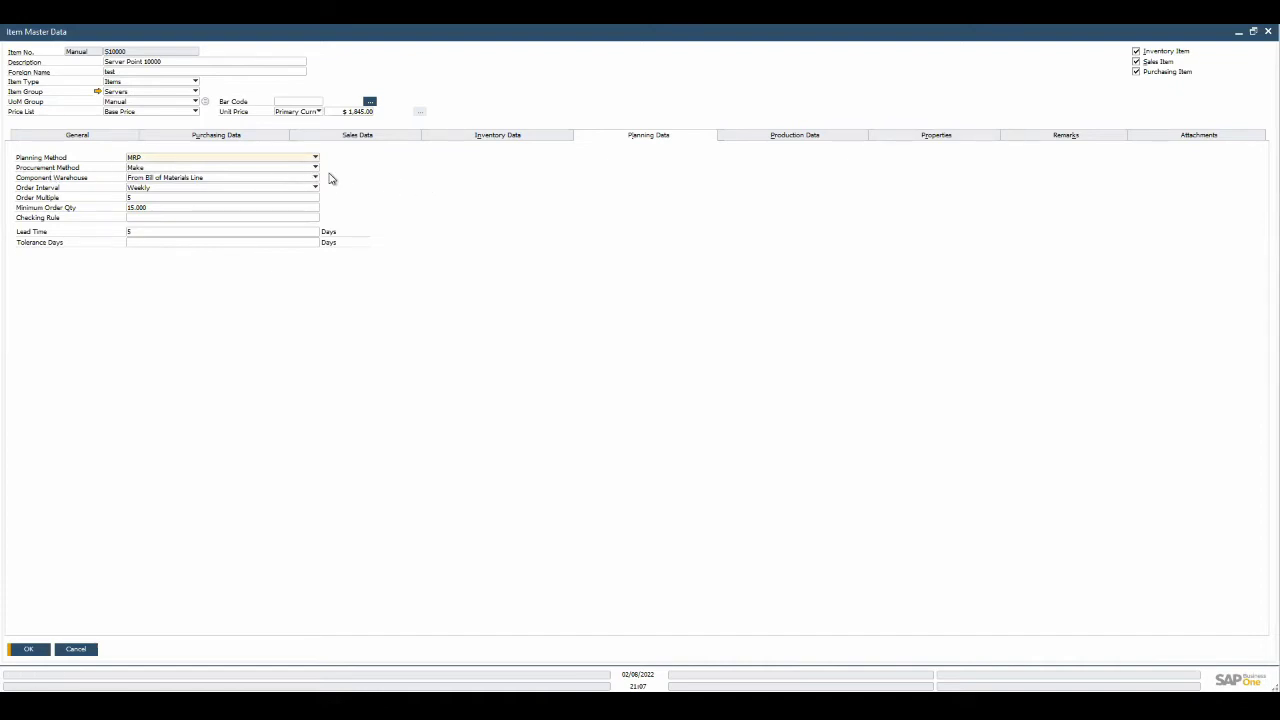
pyautogui.click(316, 170)
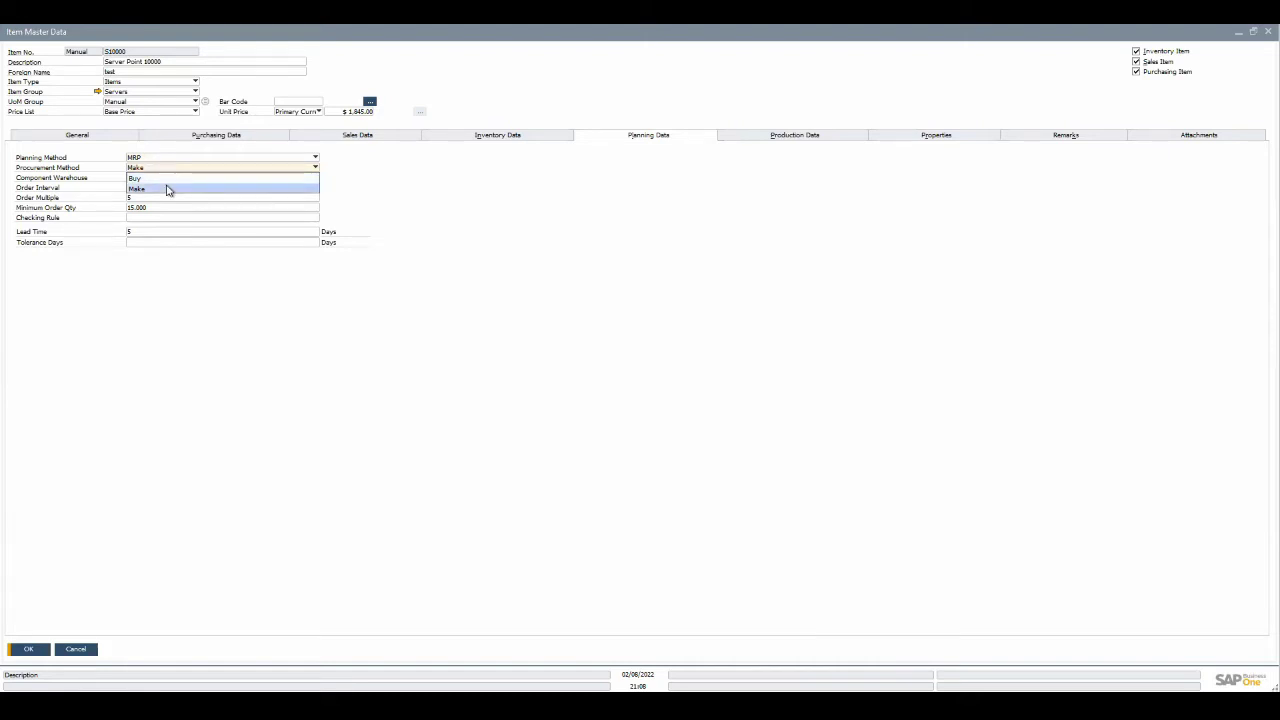
pyautogui.click(168, 190)
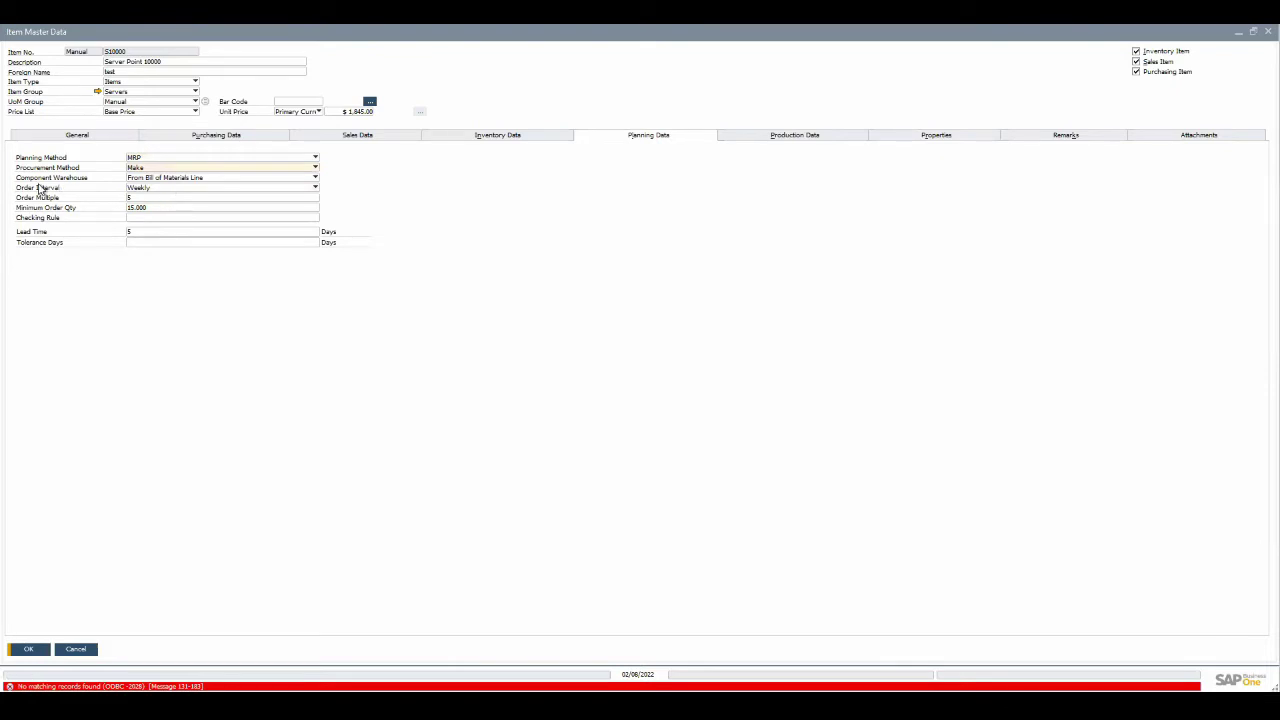
pyautogui.click(174, 189)
pyautogui.click(162, 220)
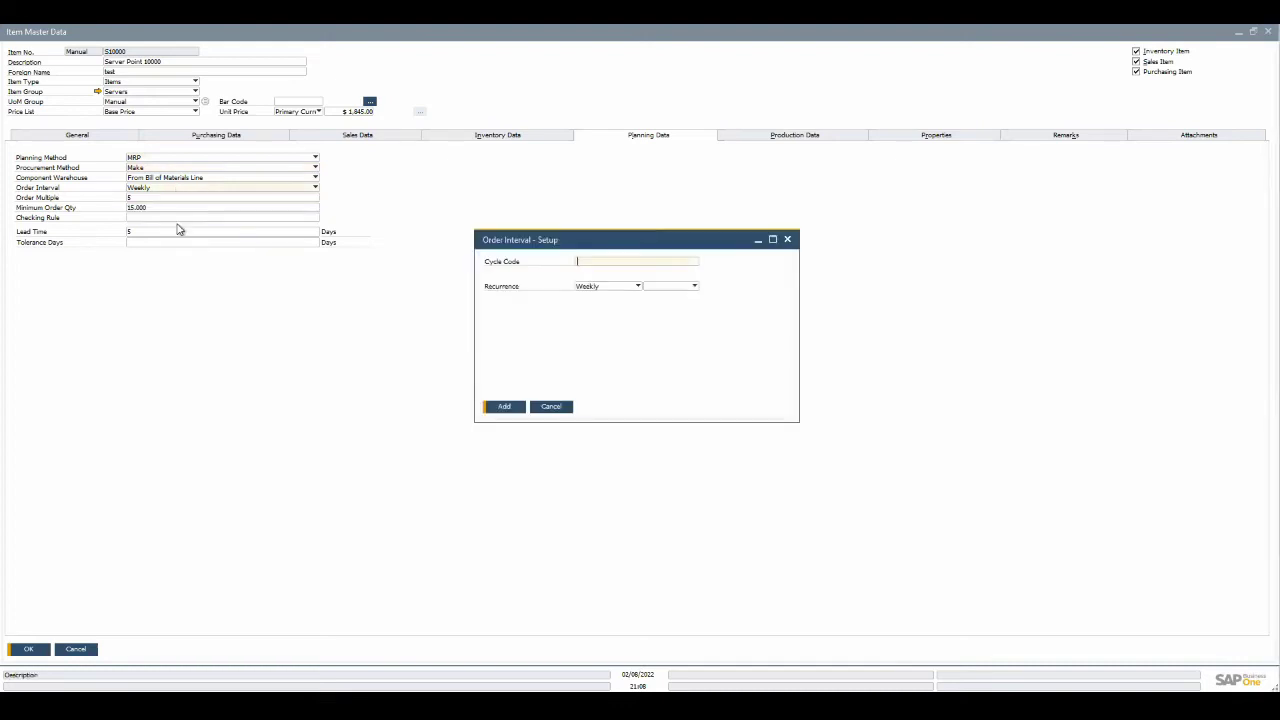
pyautogui.click(592, 287)
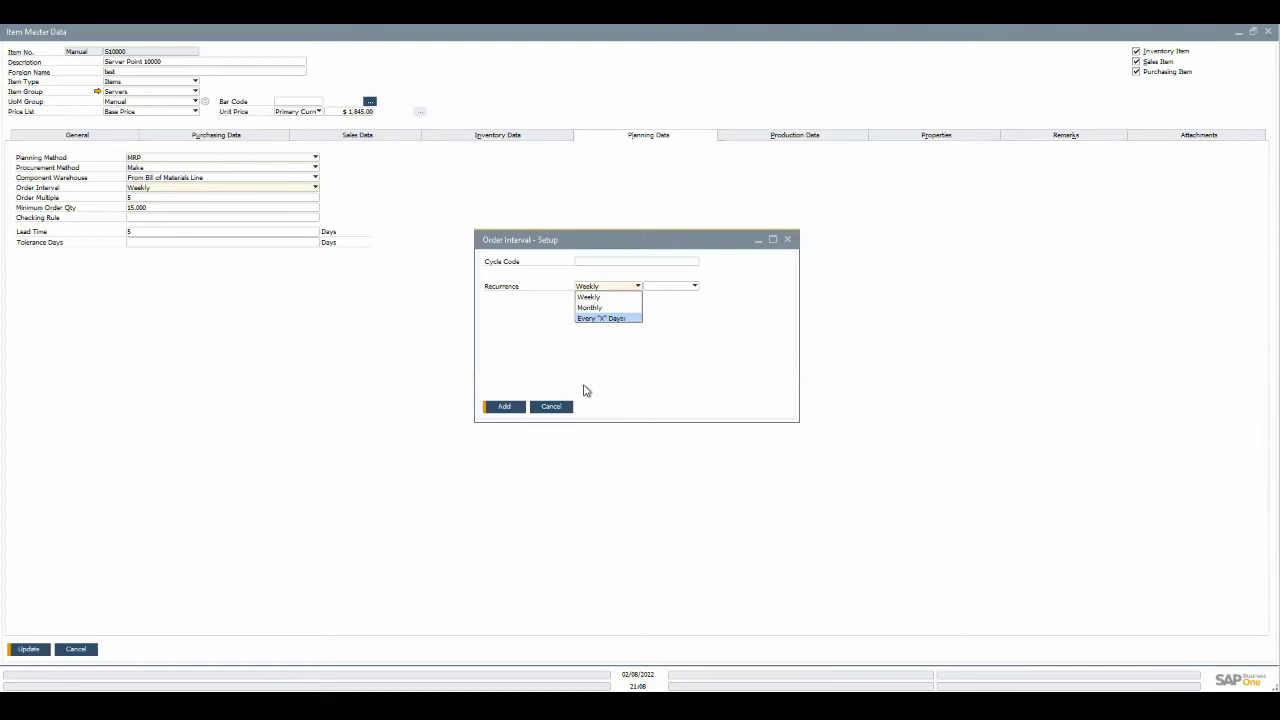
pyautogui.click(558, 407)
pyautogui.click(558, 407)
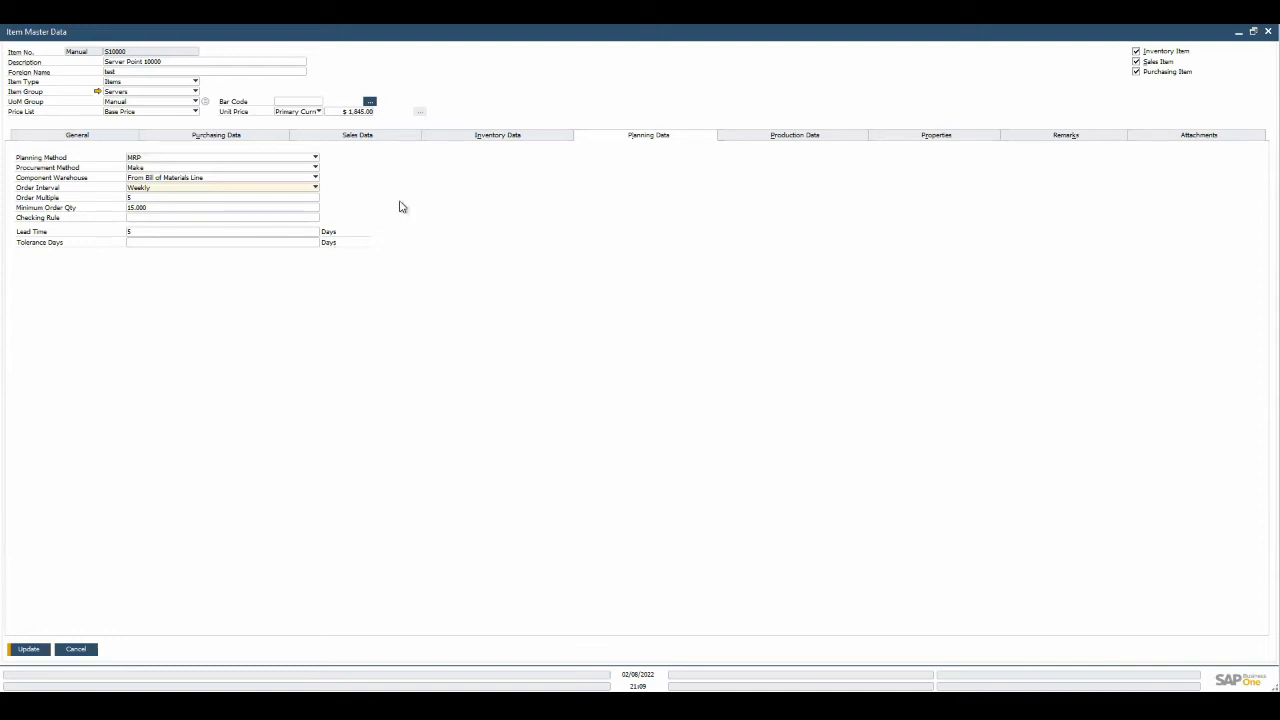
# - Save item S10000's changes from the Inventory Data tab and close the item form
pyautogui.click(482, 137)
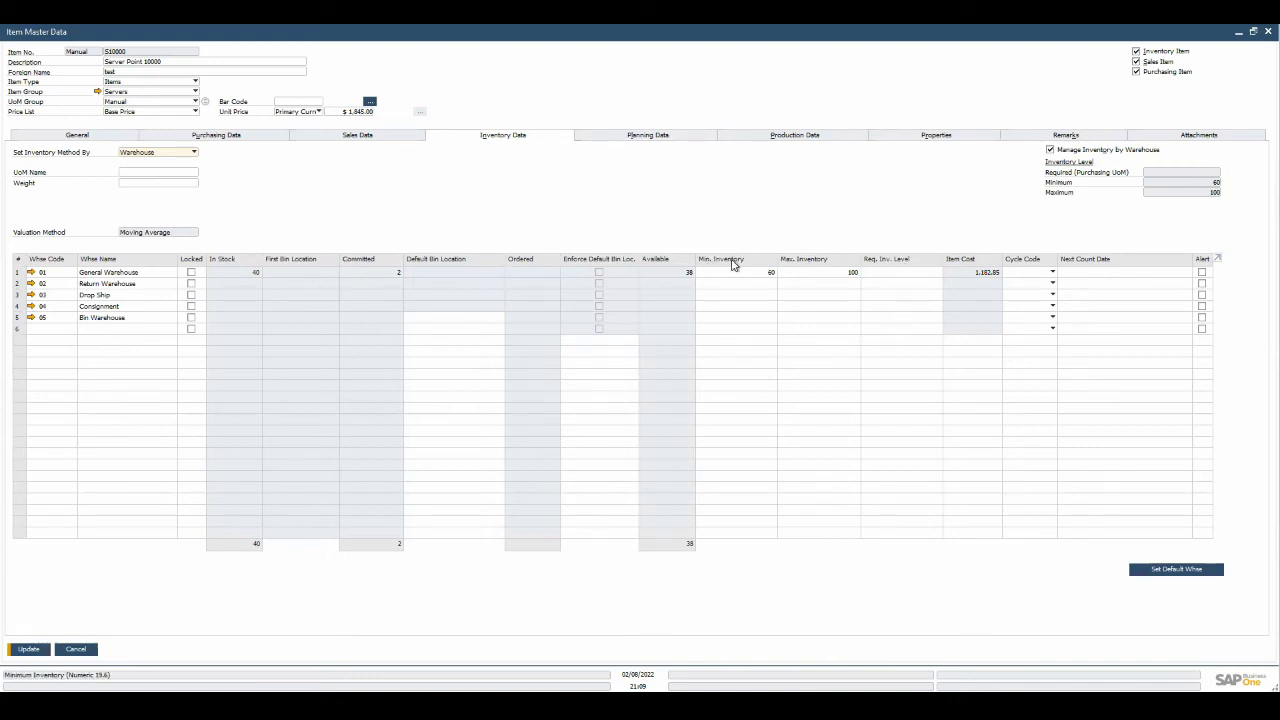
pyautogui.click(29, 648)
pyautogui.click(29, 648)
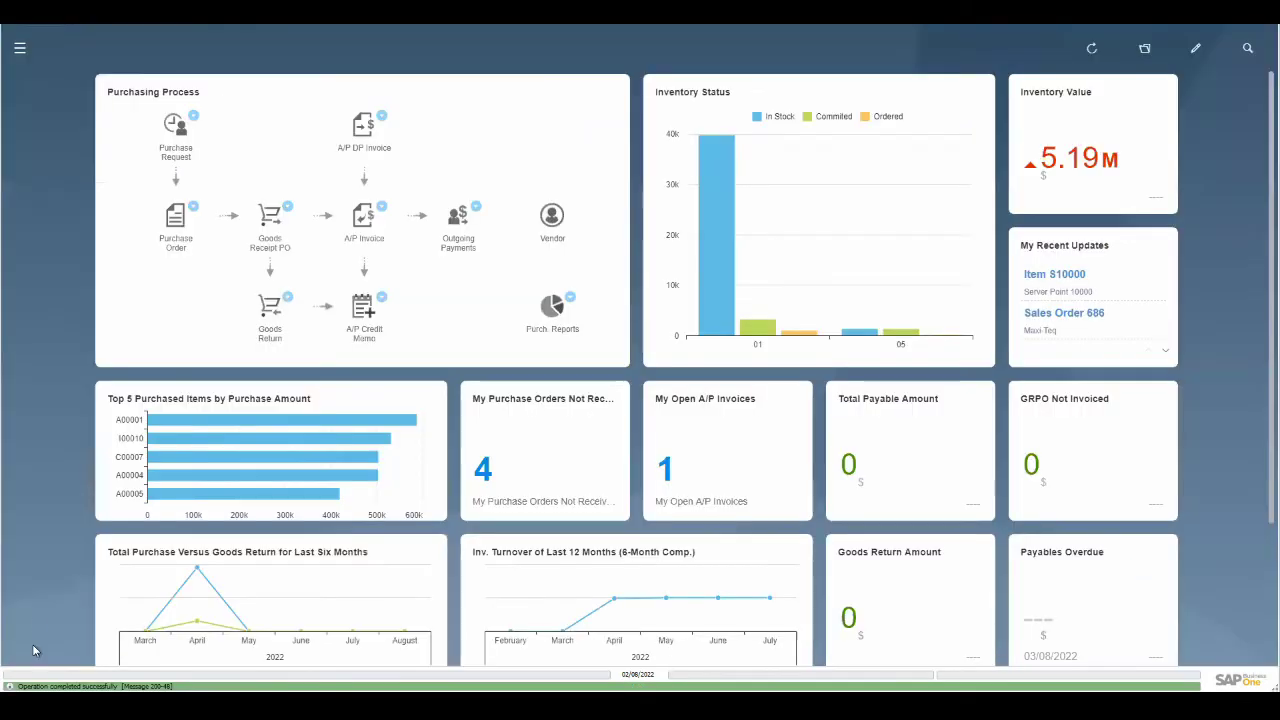
# - Launch the MRP Wizard from Modules > MRP and advance to Scenario Selection
pyautogui.click(20, 48)
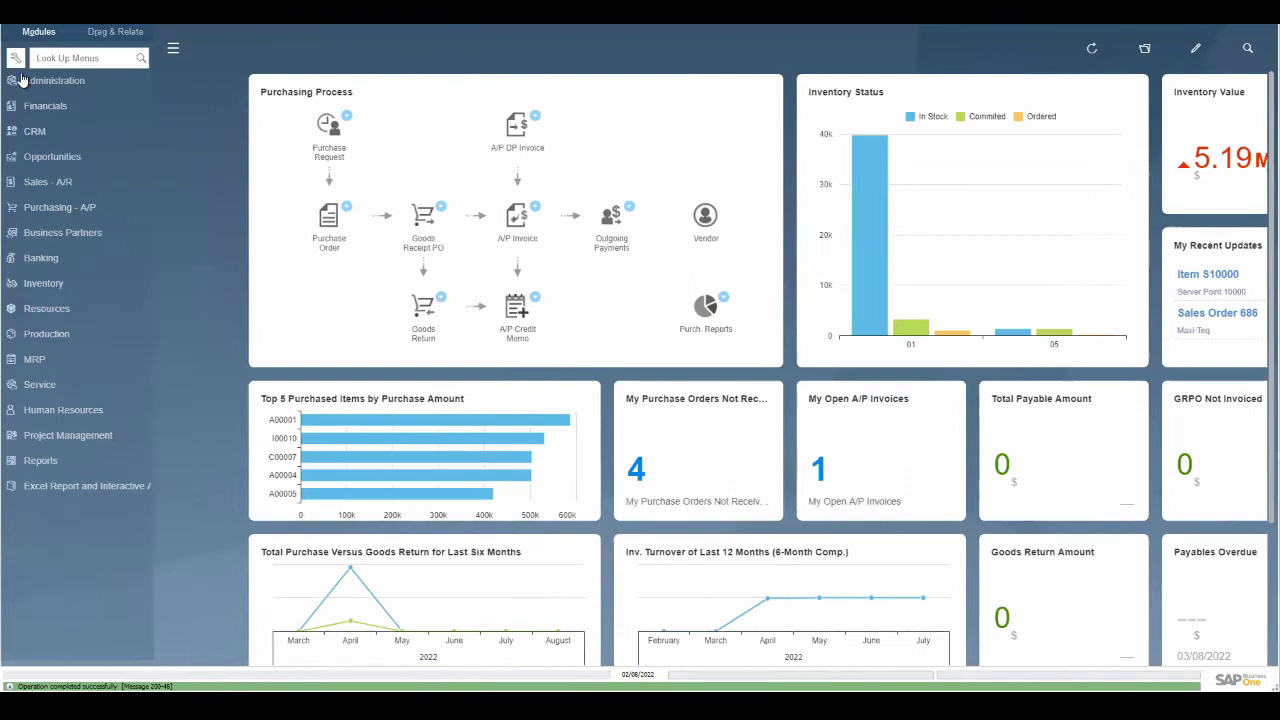
pyautogui.click(75, 358)
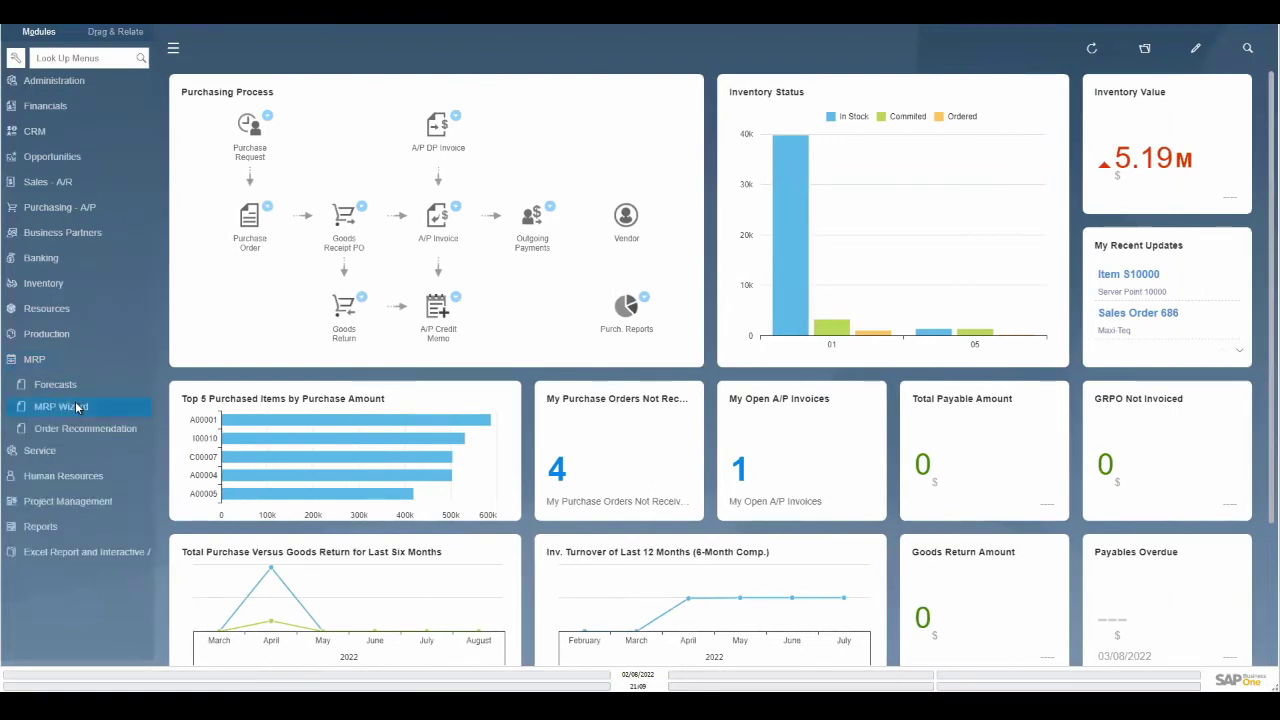
pyautogui.click(75, 403)
pyautogui.click(1184, 648)
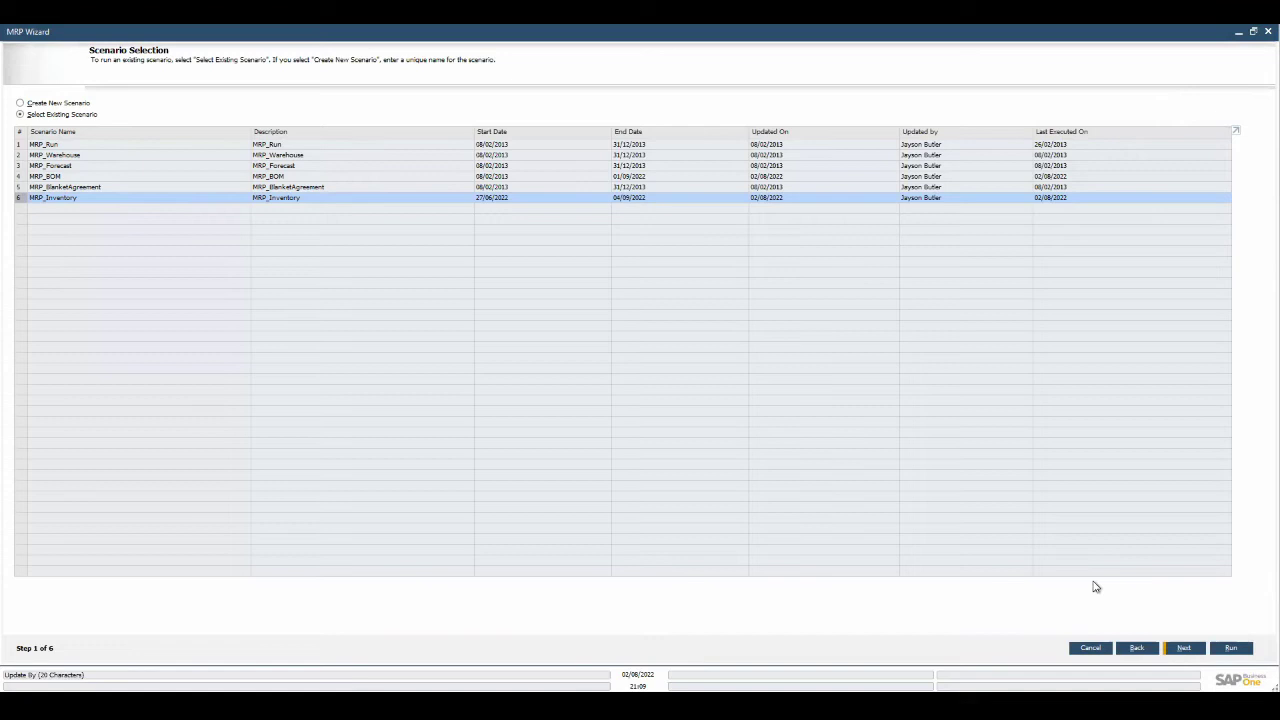
# - Continue with MRP_Inventory, tick Ignore Cumulative Lead Time, and advance to Item Selection
pyautogui.click(1184, 649)
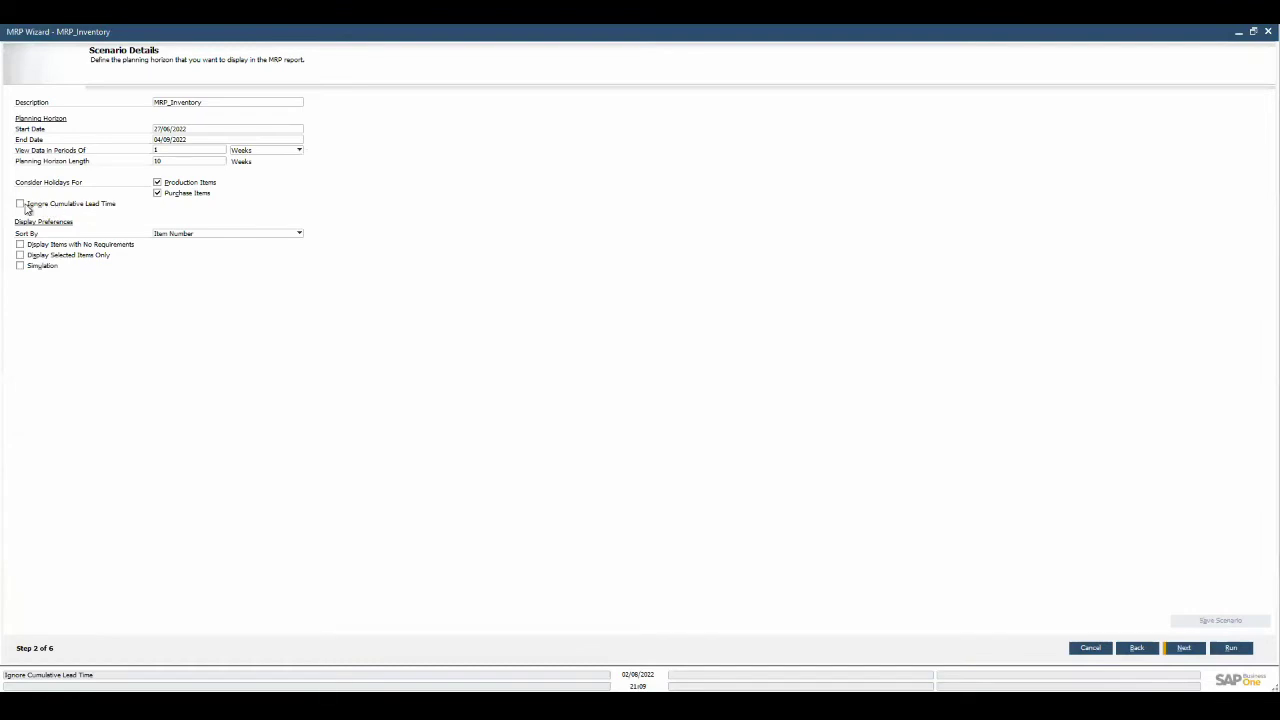
pyautogui.click(20, 204)
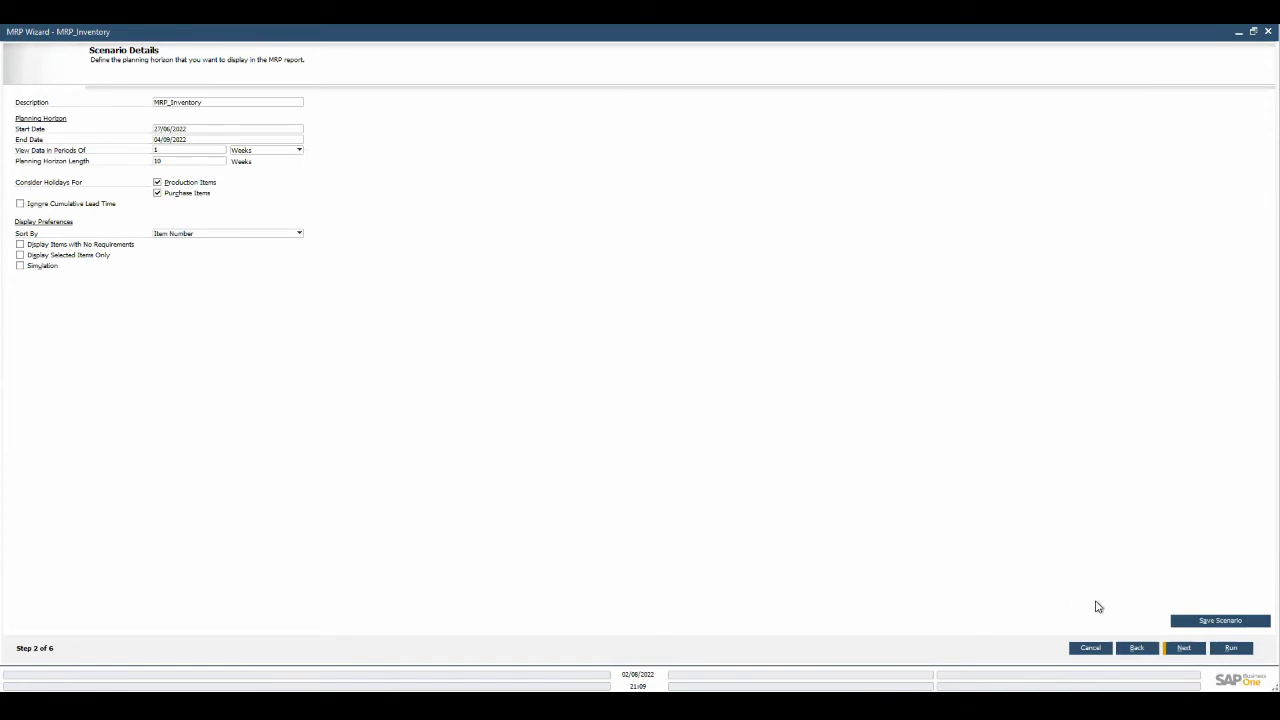
pyautogui.click(1203, 648)
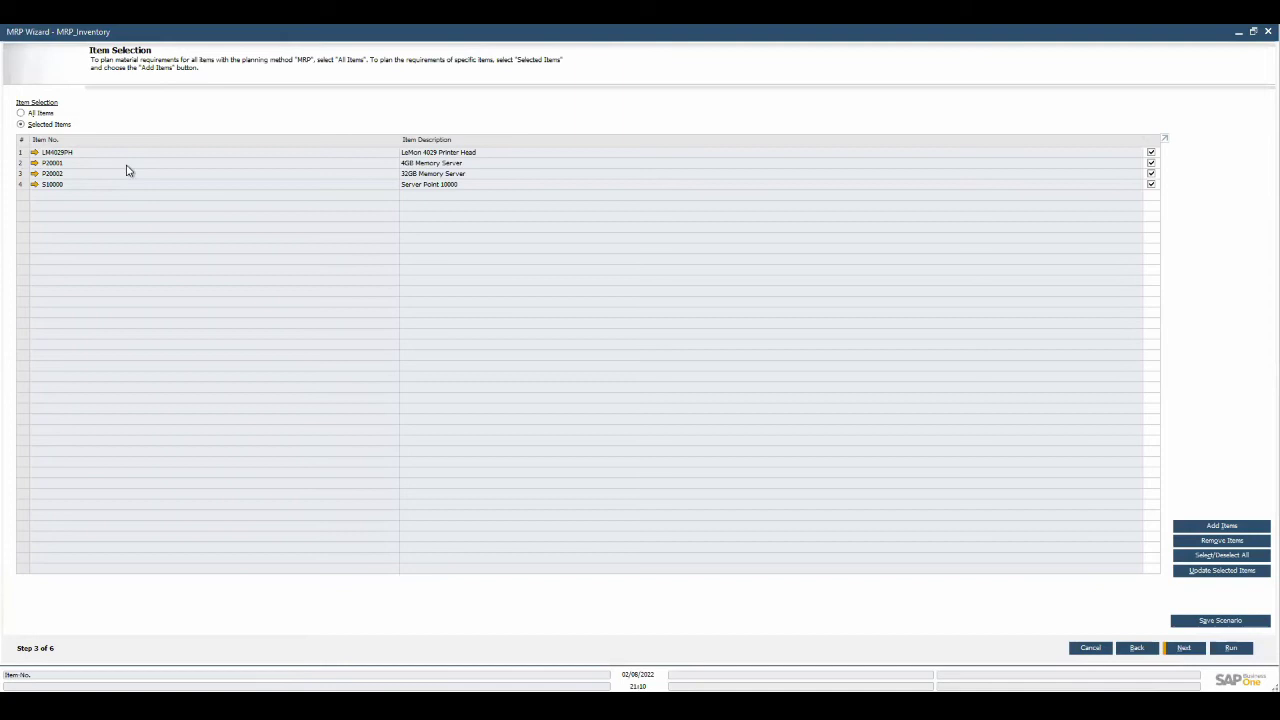
# - Browse Add Items criteria (Servers group, item properties) without adding items, then advance to Inventory Data Source
pyautogui.click(1221, 526)
pyautogui.click(703, 209)
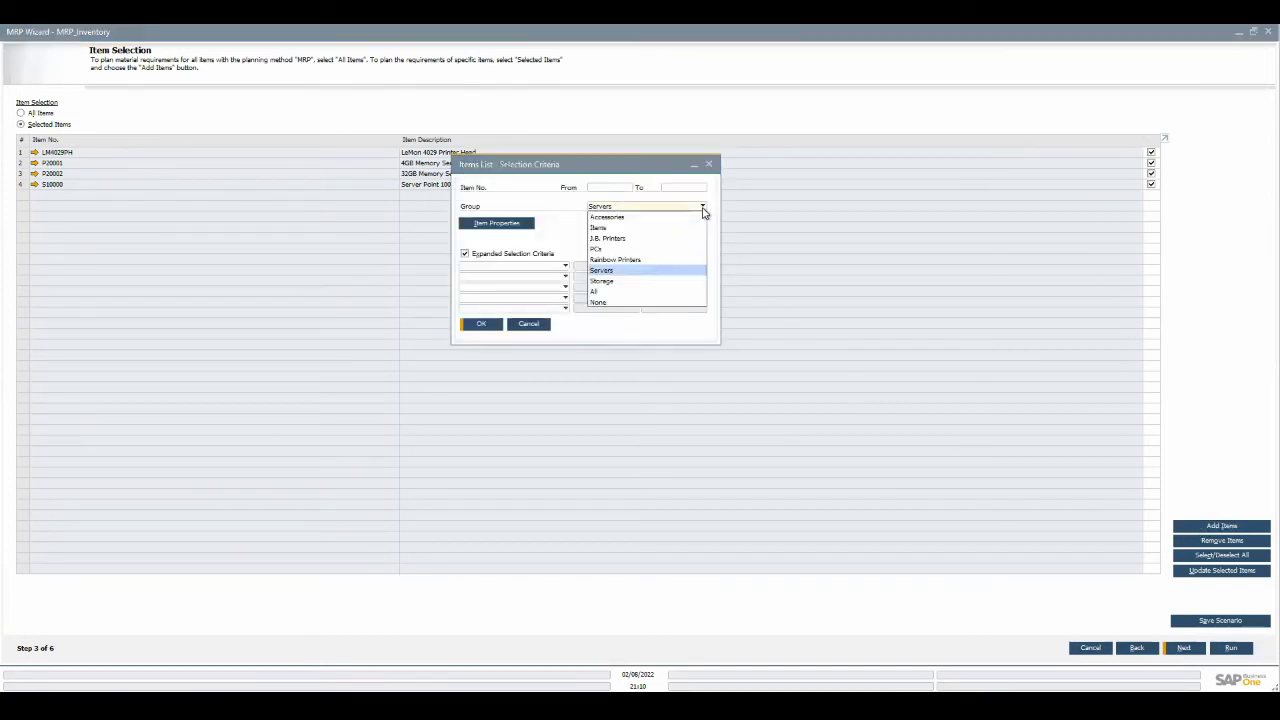
pyautogui.click(530, 226)
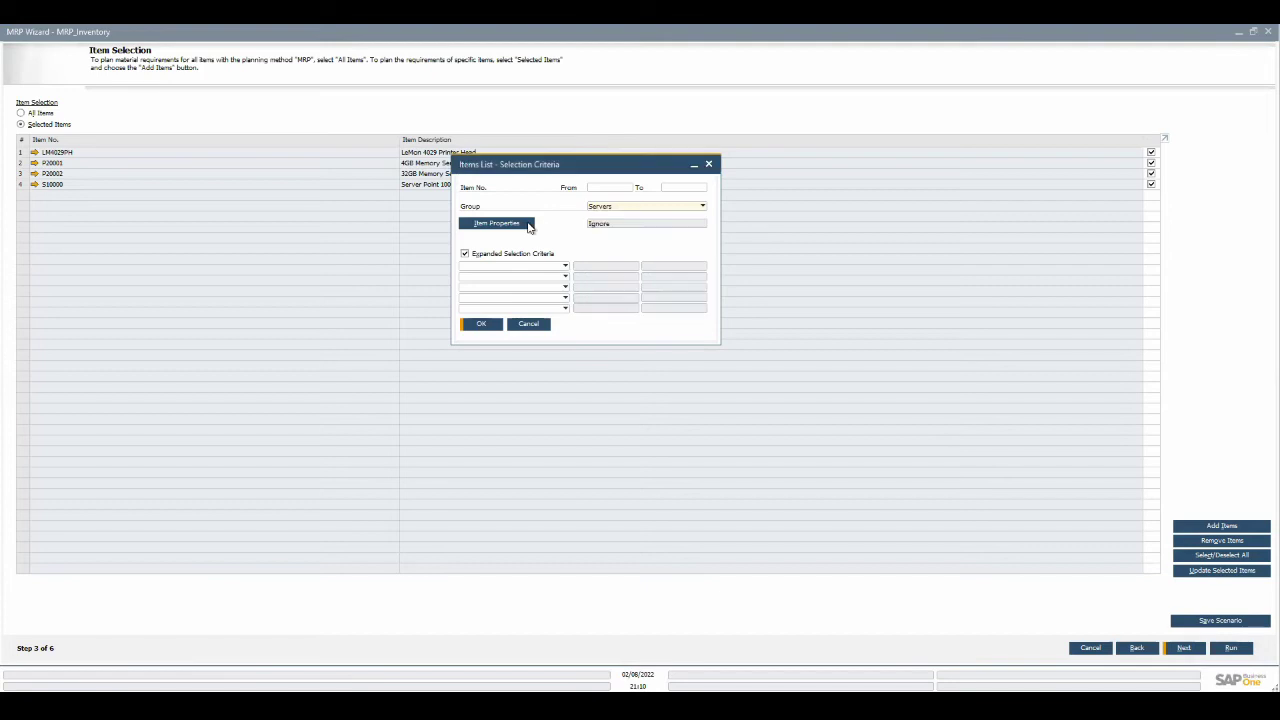
pyautogui.click(530, 226)
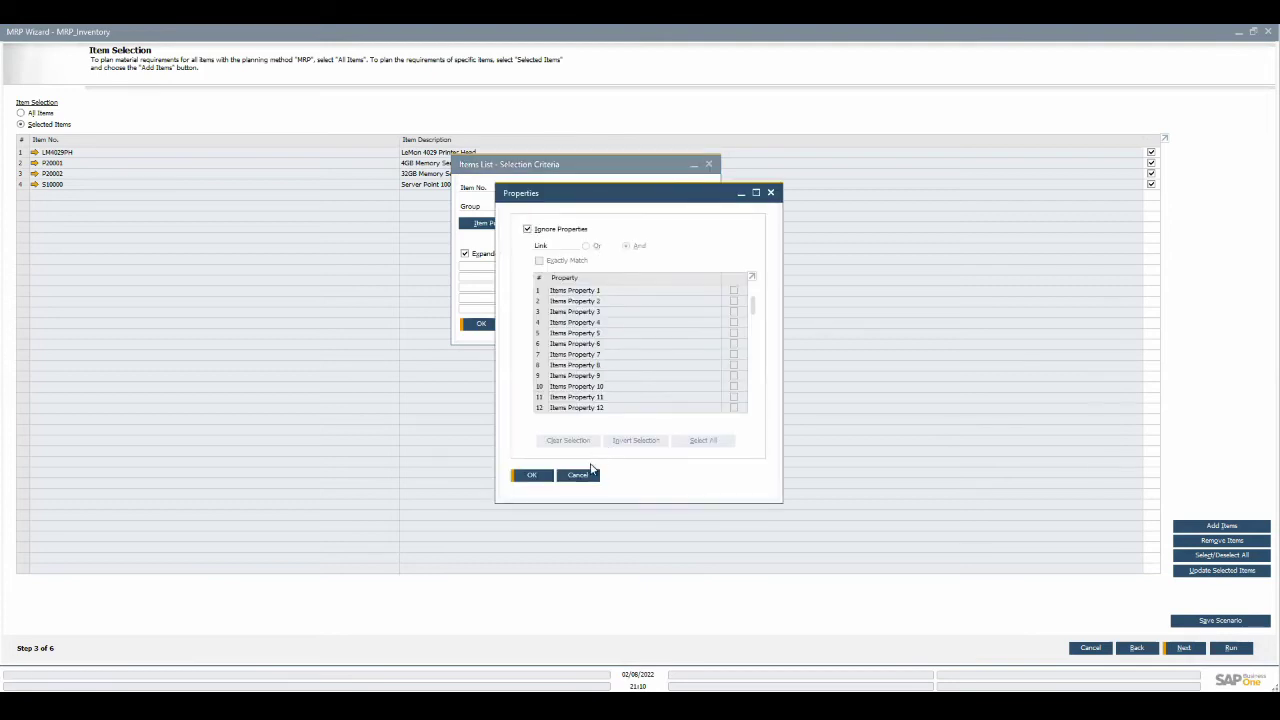
pyautogui.click(589, 476)
pyautogui.click(565, 266)
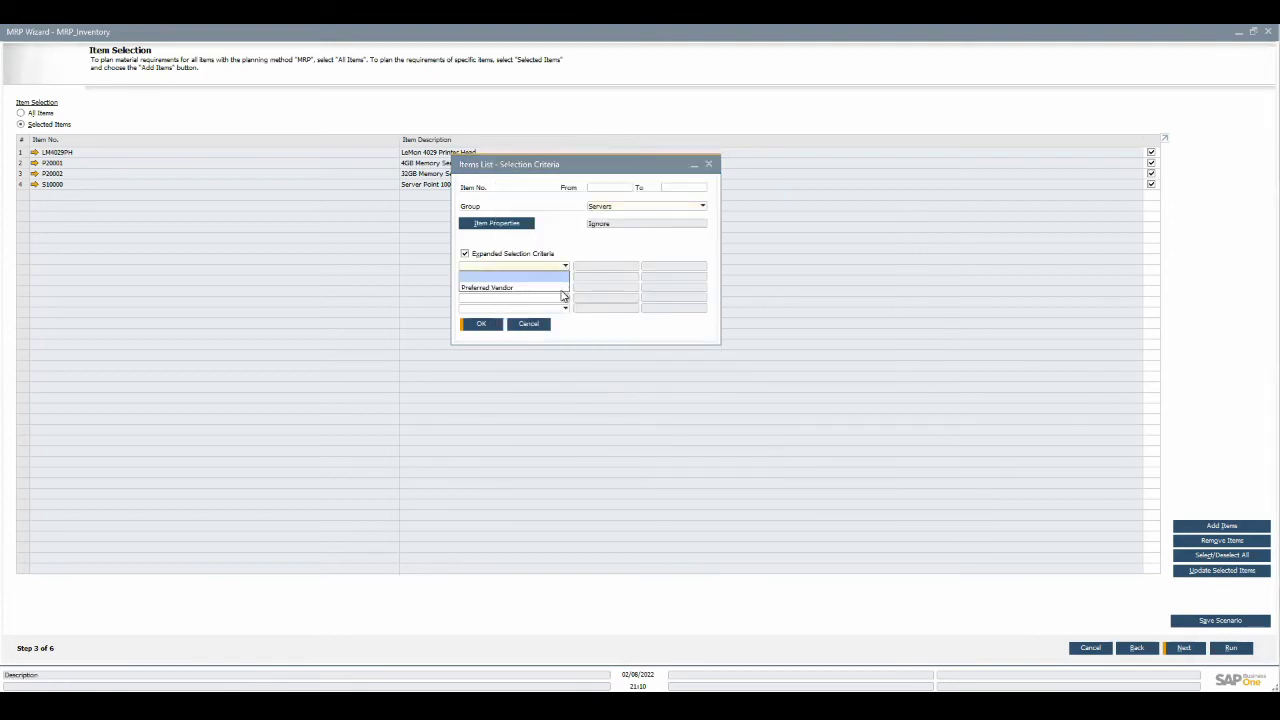
pyautogui.click(500, 330)
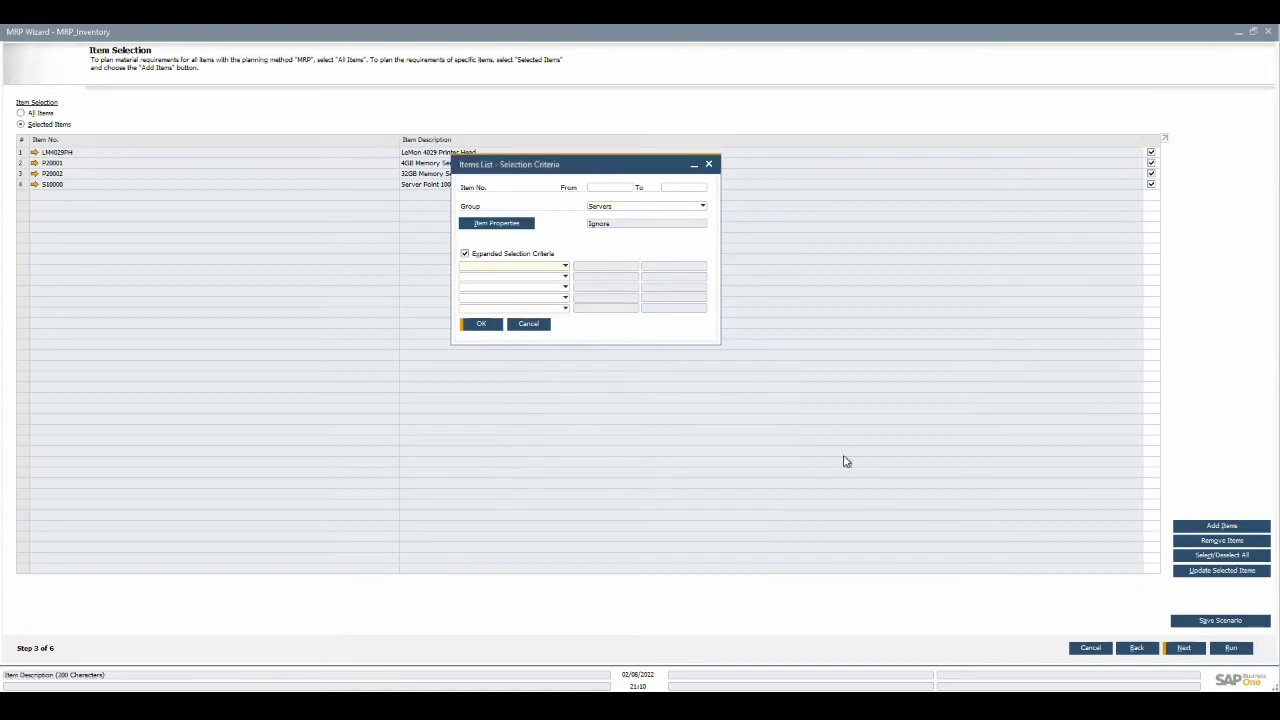
pyautogui.click(480, 327)
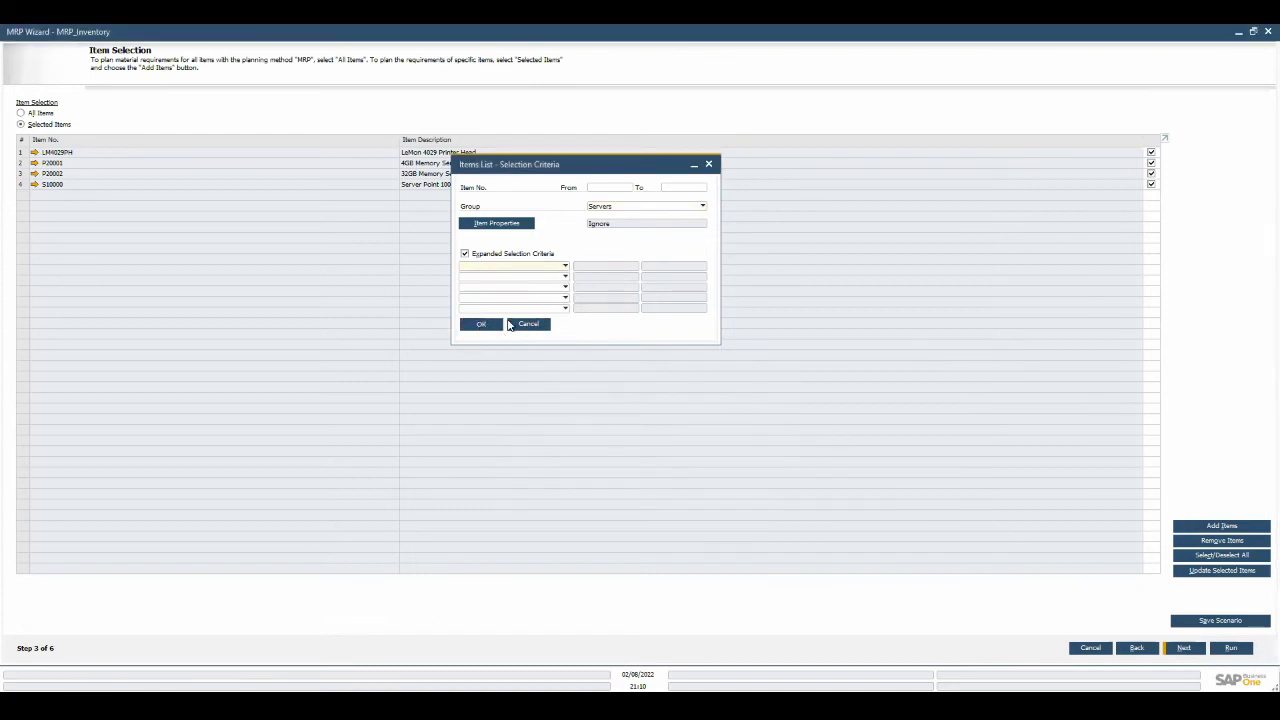
pyautogui.click(1185, 648)
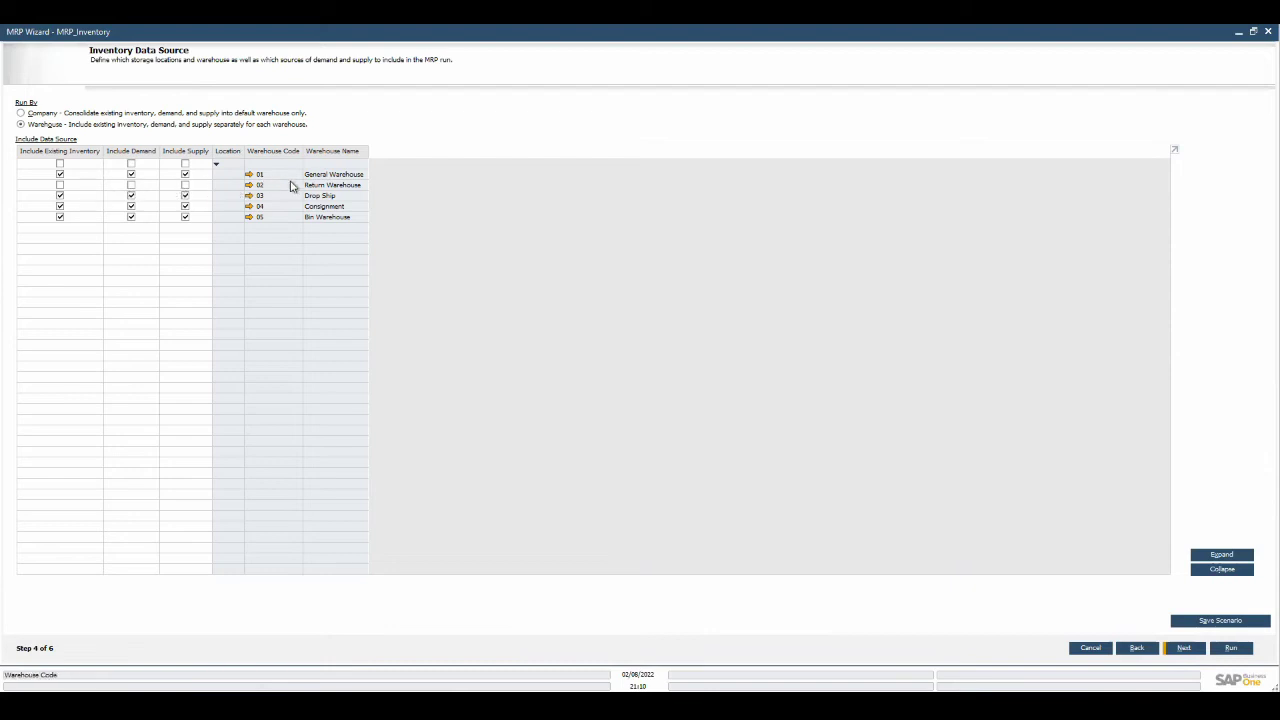
# - Advance to Documents Data Source and open the Server forecast's monthly quantities
pyautogui.click(1184, 648)
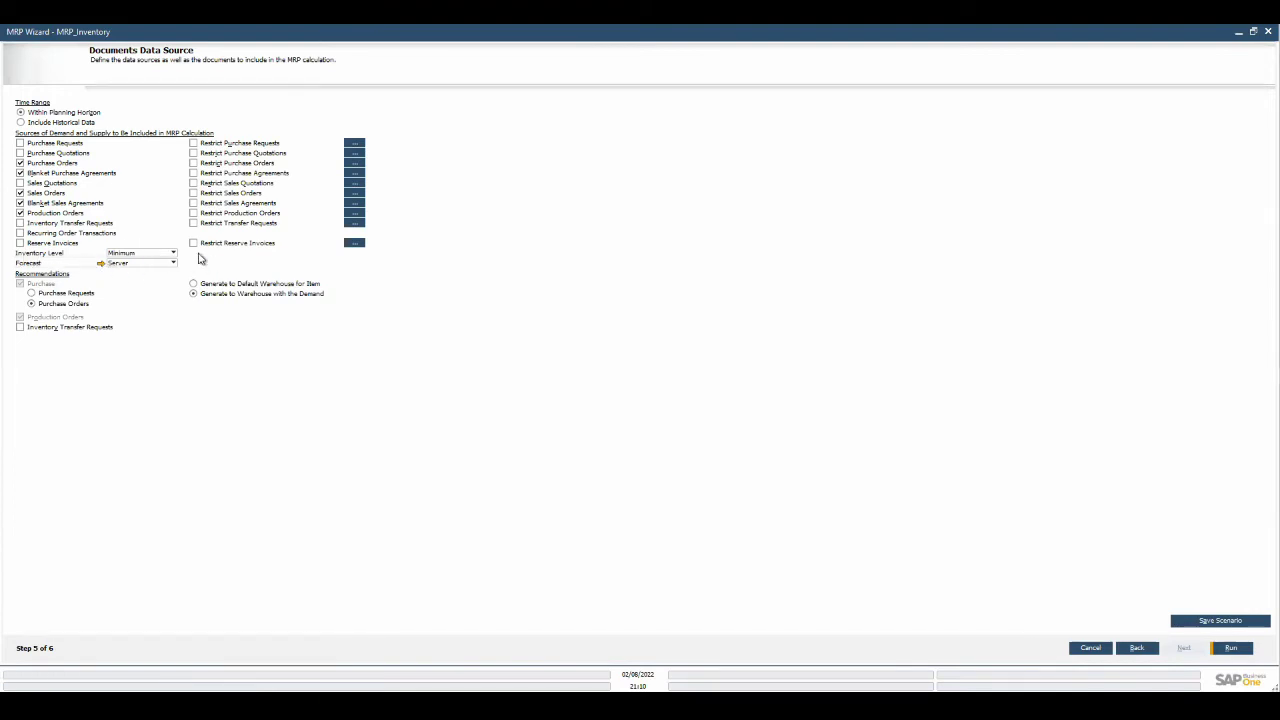
pyautogui.click(100, 263)
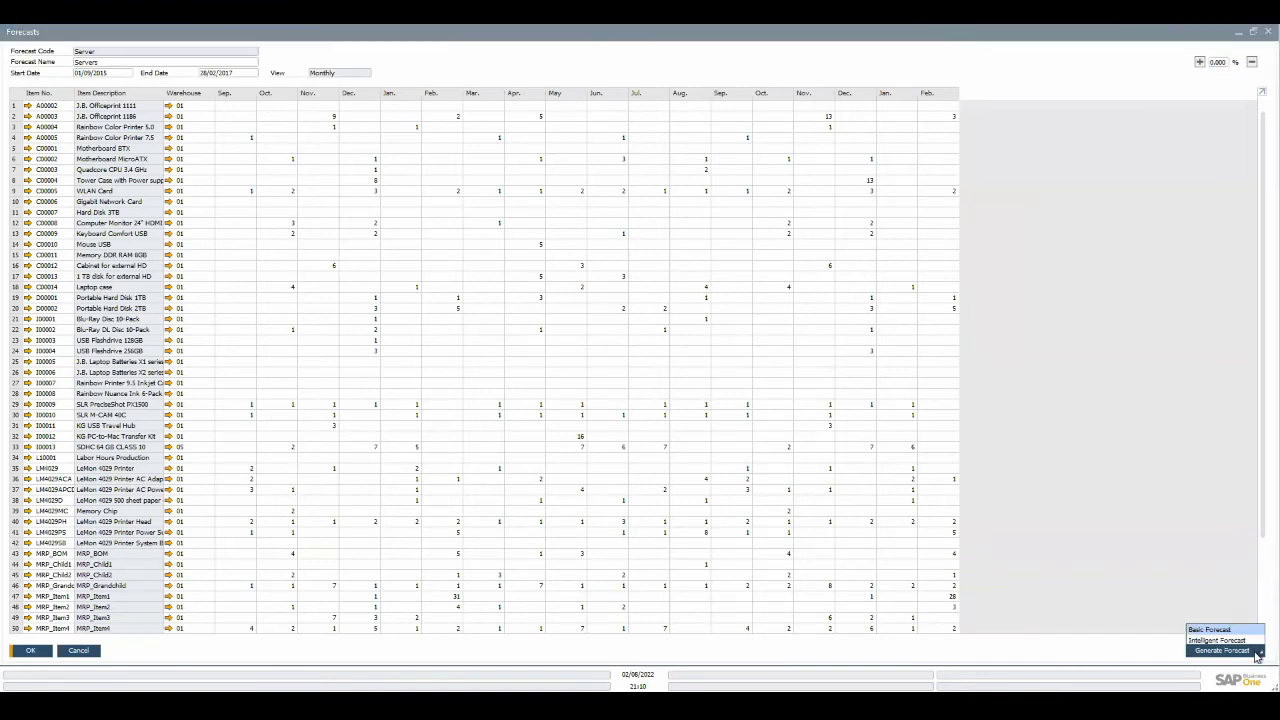
# - Load the Servers template and calculate an intelligent forecast for the Servers items
pyautogui.click(1256, 641)
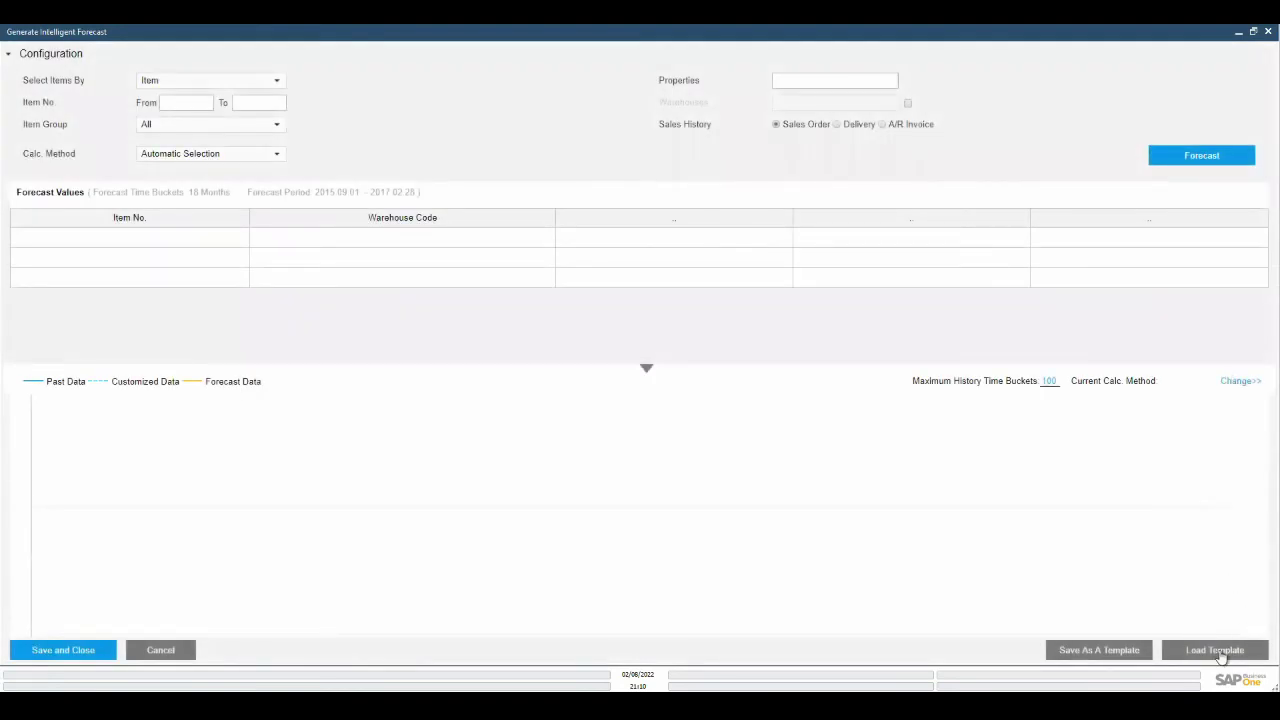
pyautogui.click(1219, 652)
pyautogui.click(816, 299)
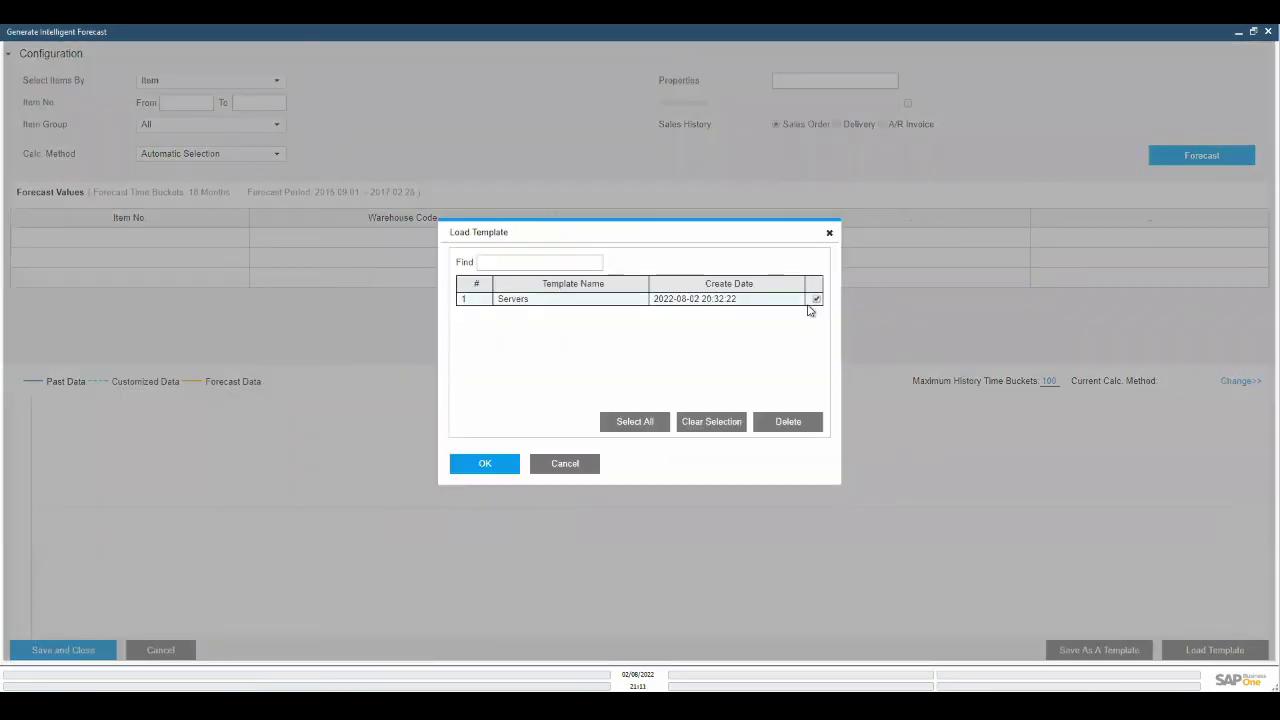
pyautogui.click(499, 468)
pyautogui.click(482, 389)
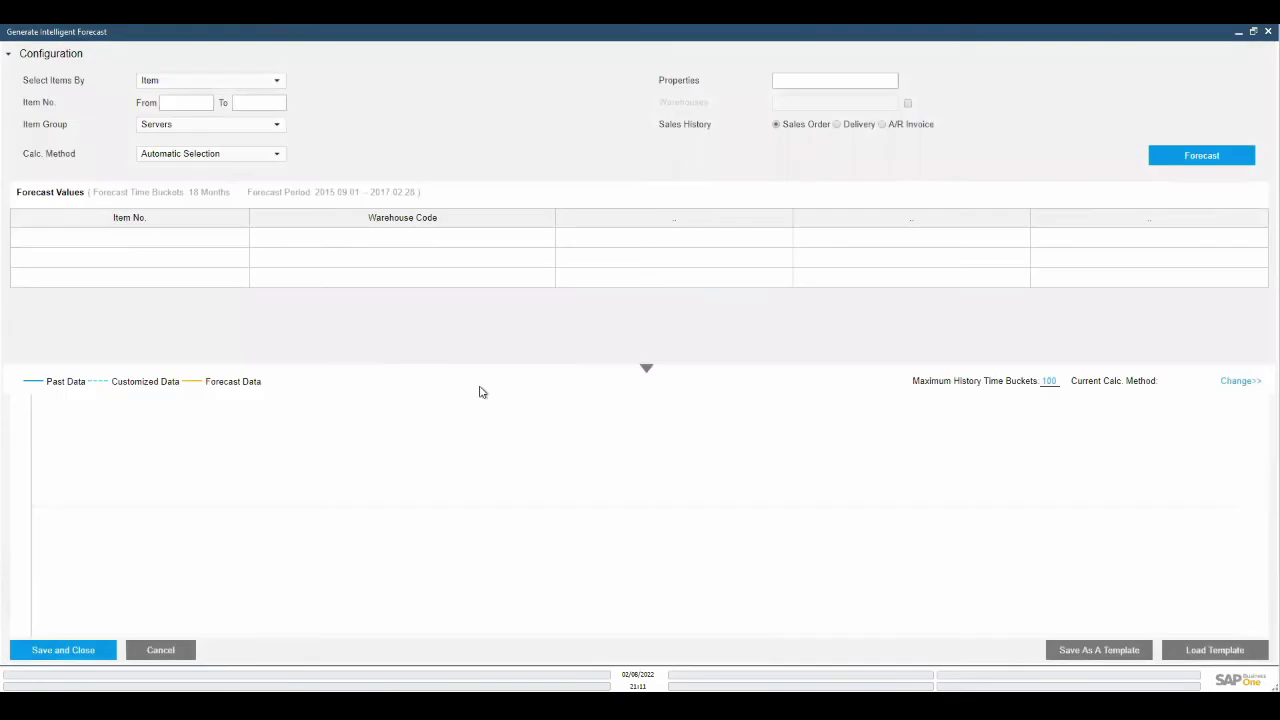
pyautogui.click(1176, 157)
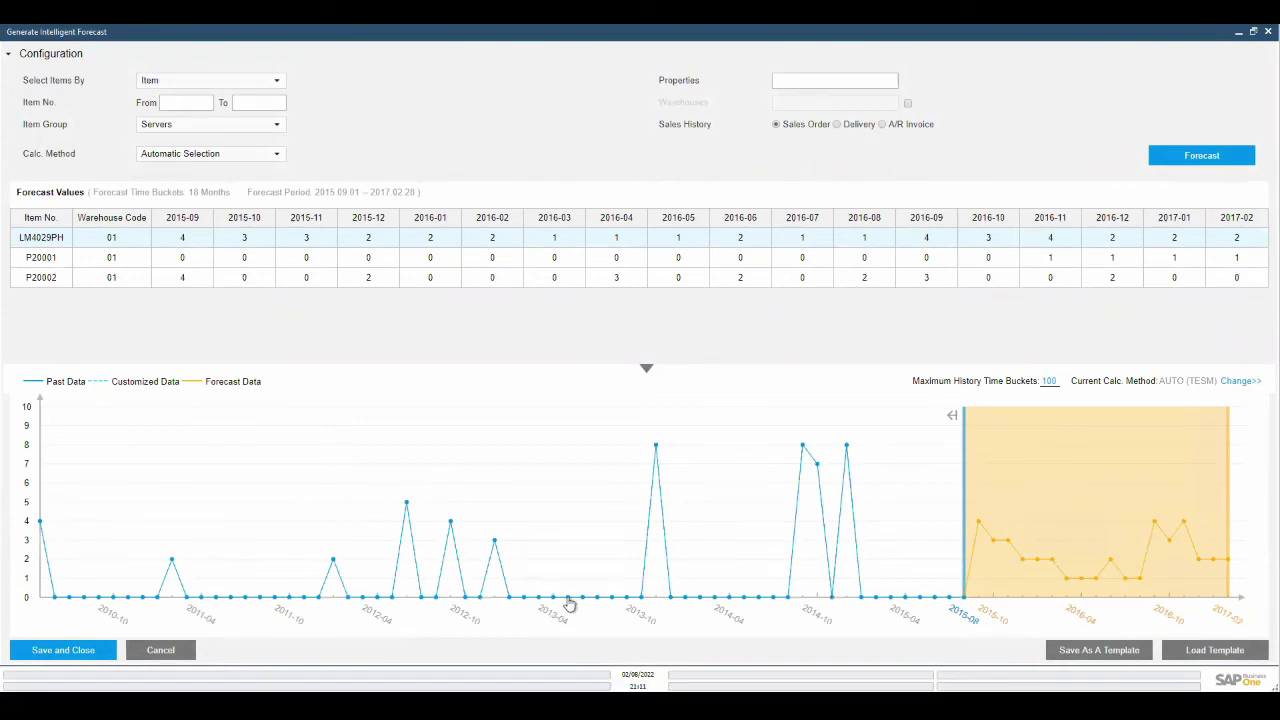
# - Customize the 2013-05 history point, extend history to 2014-08, then save and close the forecast
pyautogui.moveTo(569, 598); pyautogui.dragTo(567, 466)
pyautogui.moveTo(957, 418); pyautogui.dragTo(781, 445)
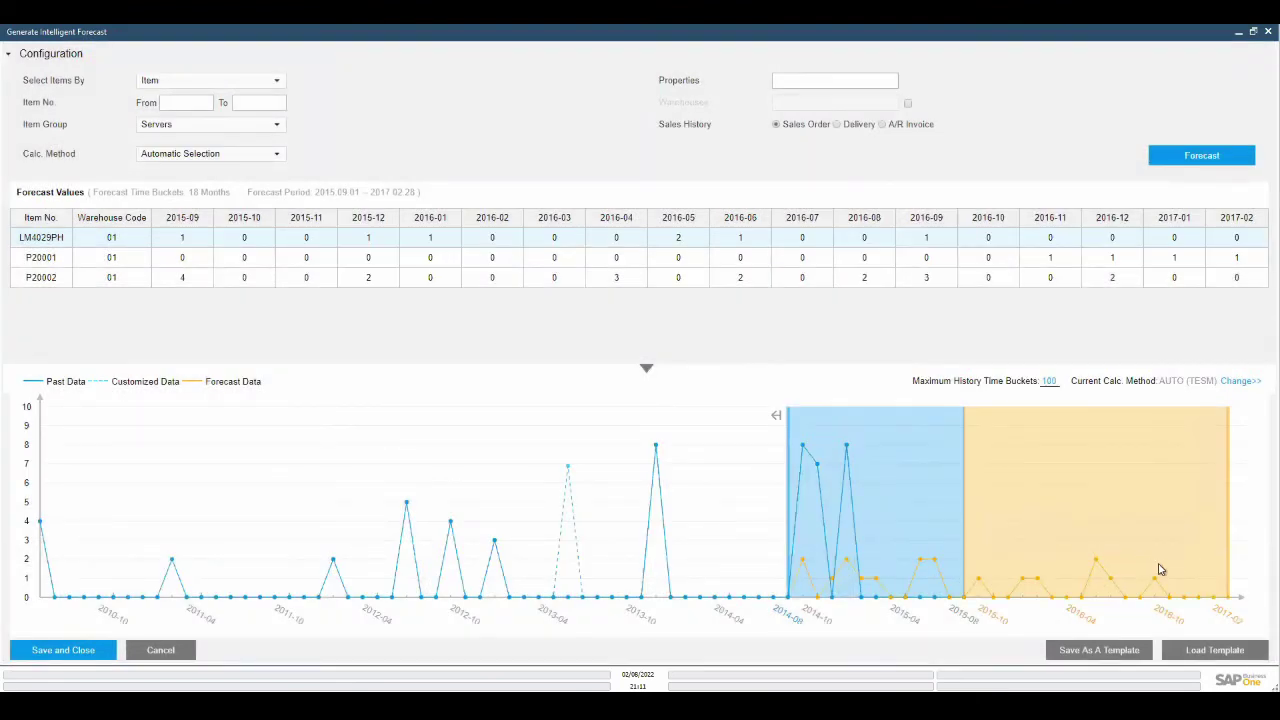
pyautogui.click(1240, 381)
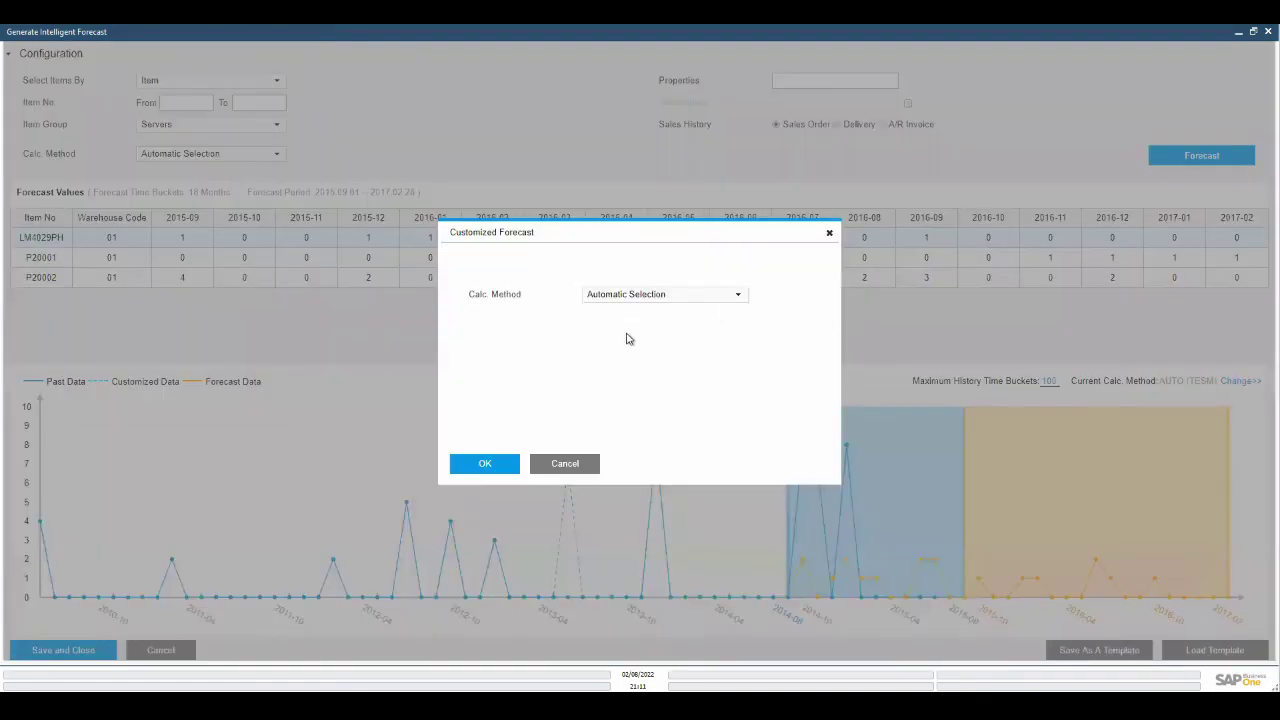
pyautogui.click(651, 299)
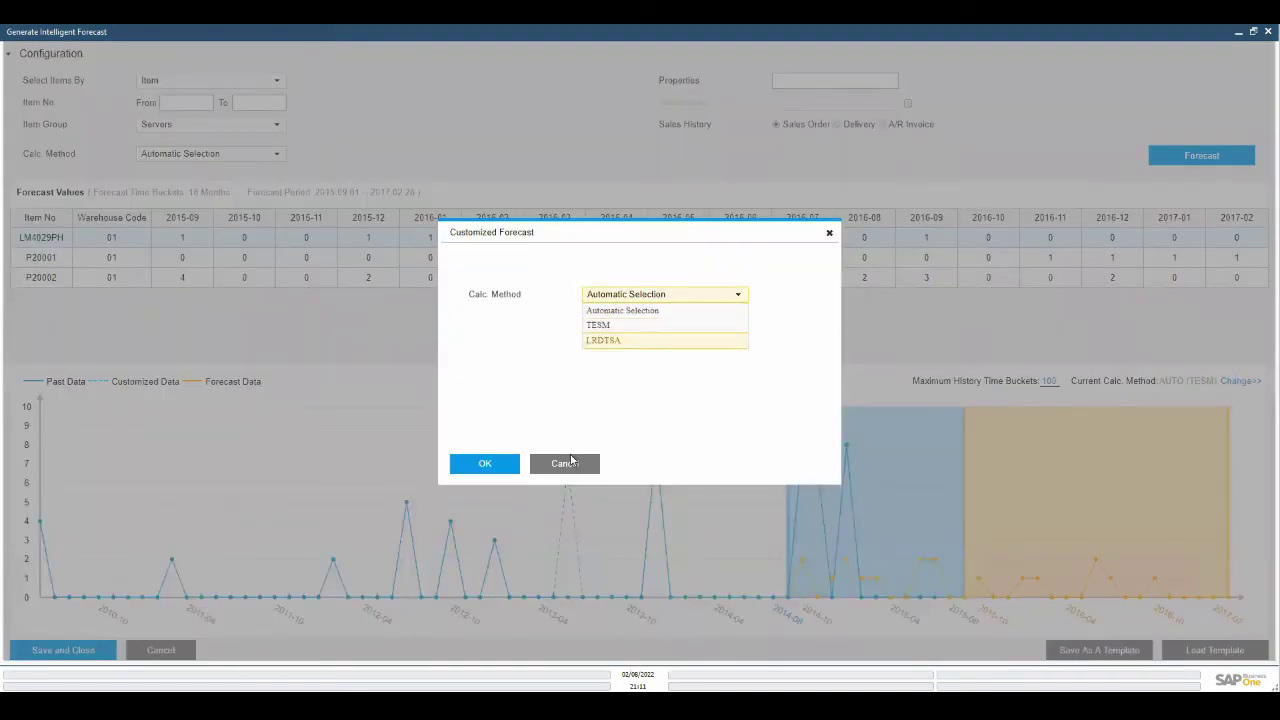
pyautogui.click(567, 464)
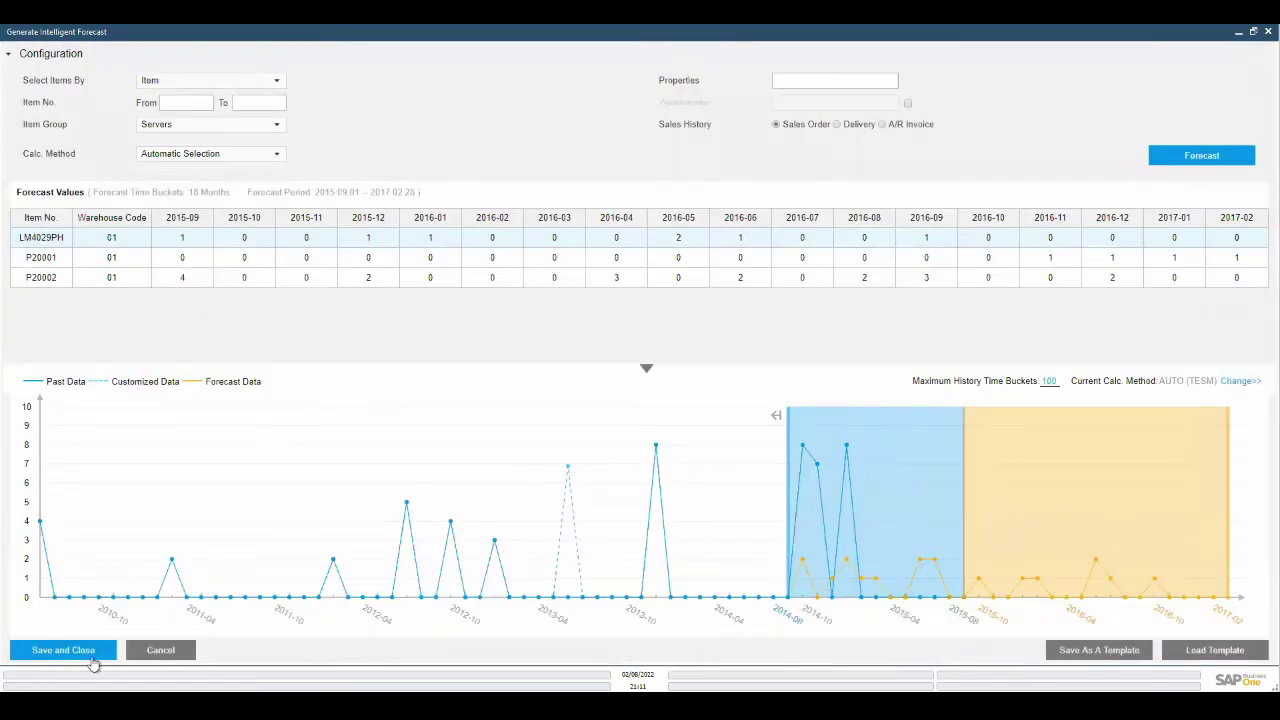
pyautogui.click(92, 657)
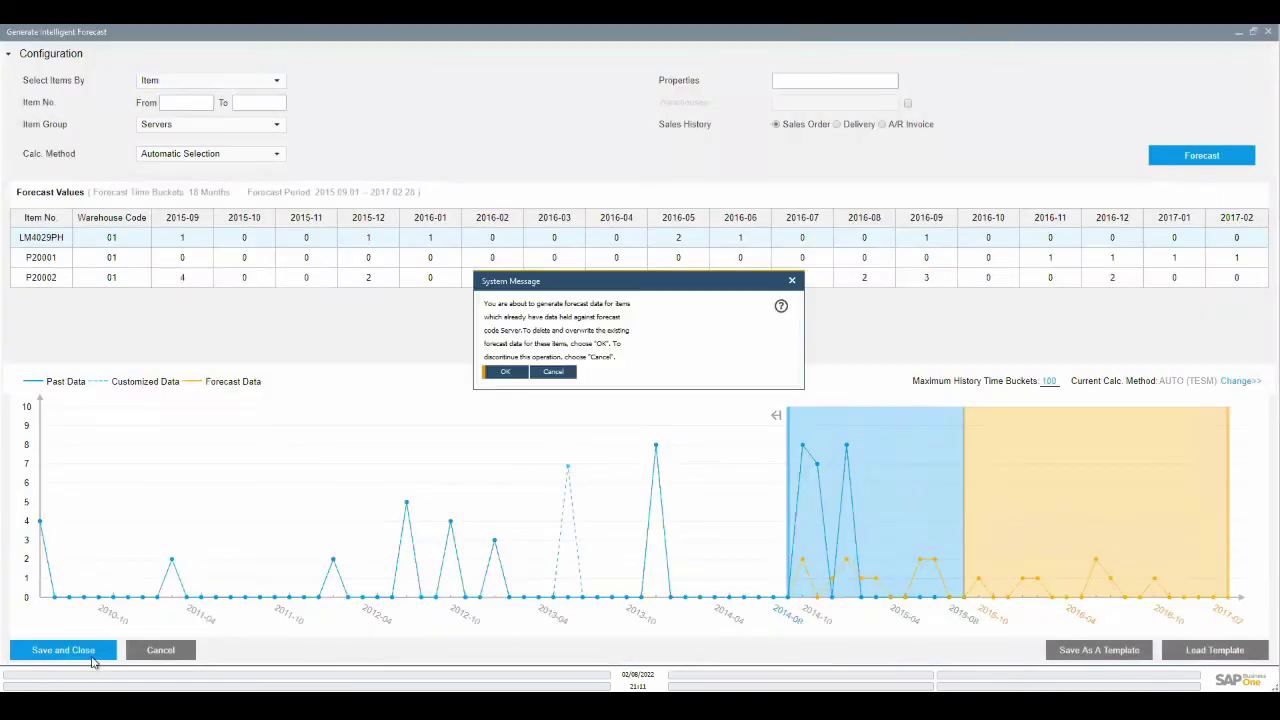
# - Confirm overwriting the Server forecast and update it to return to the MRP Wizard
pyautogui.click(506, 372)
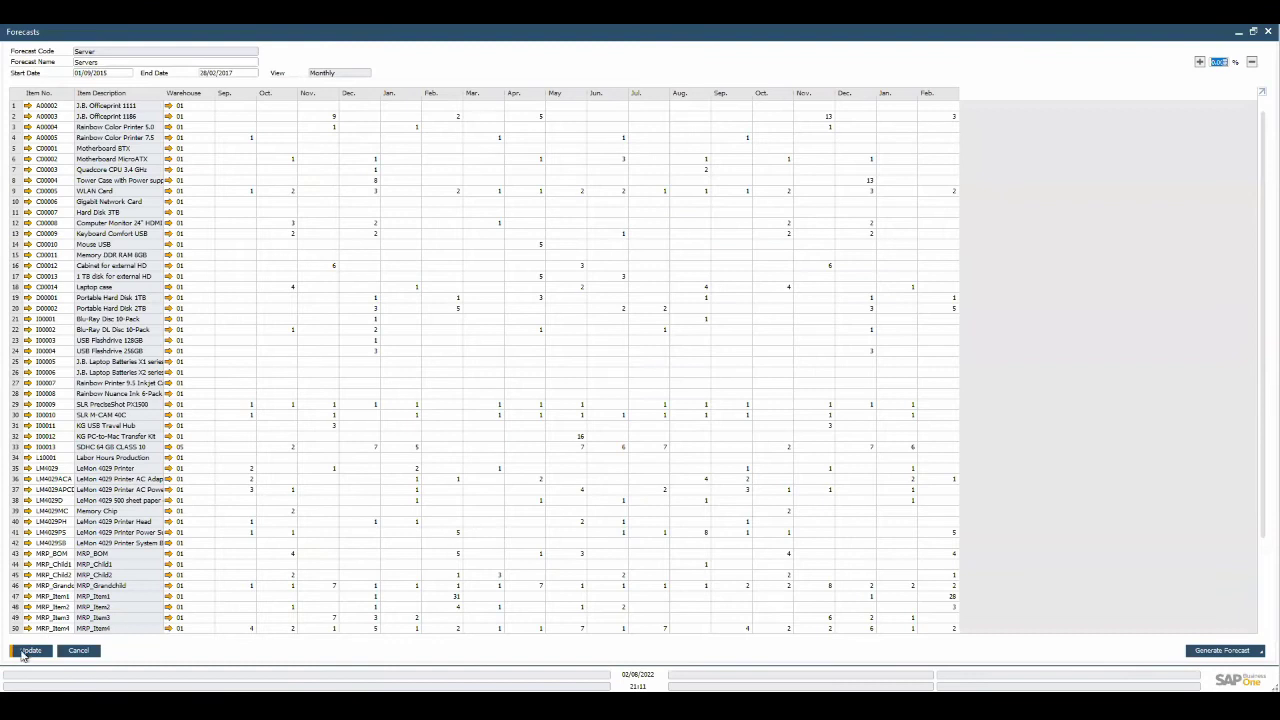
pyautogui.click(23, 653)
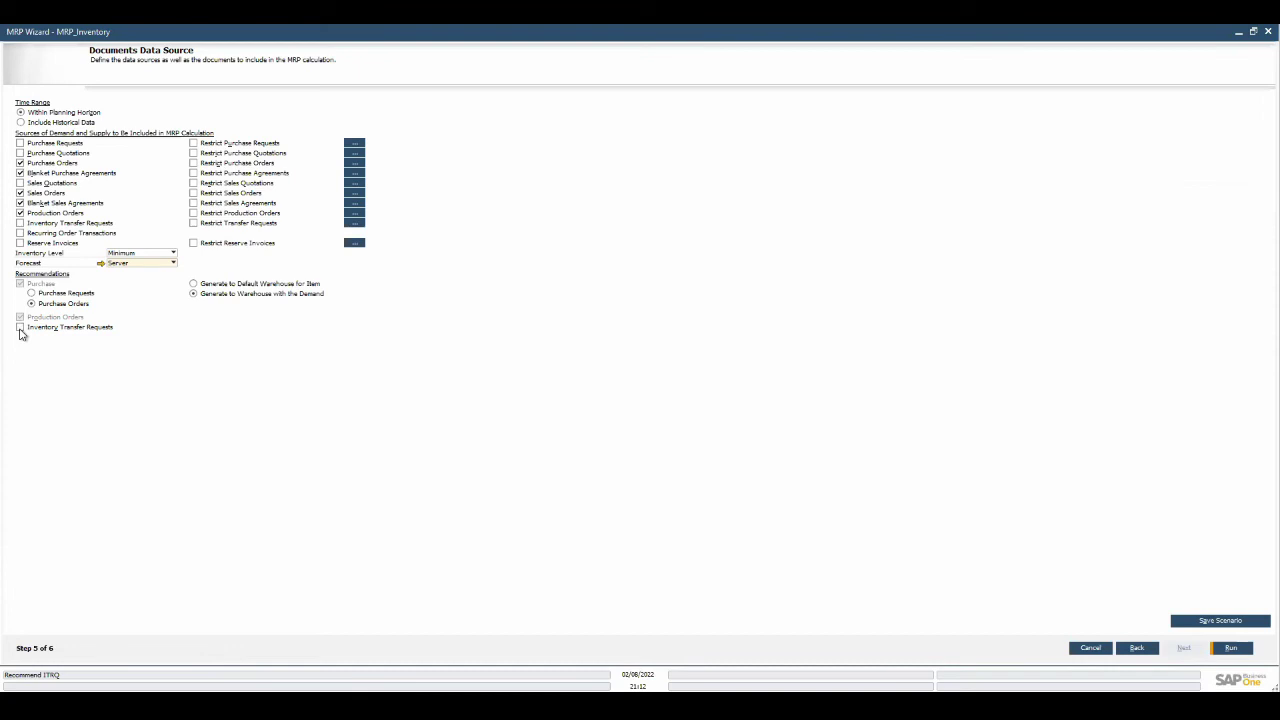
# - Run MRP, review S10000's week 33 supply and demand pegging, and view Recommendations
pyautogui.click(1231, 648)
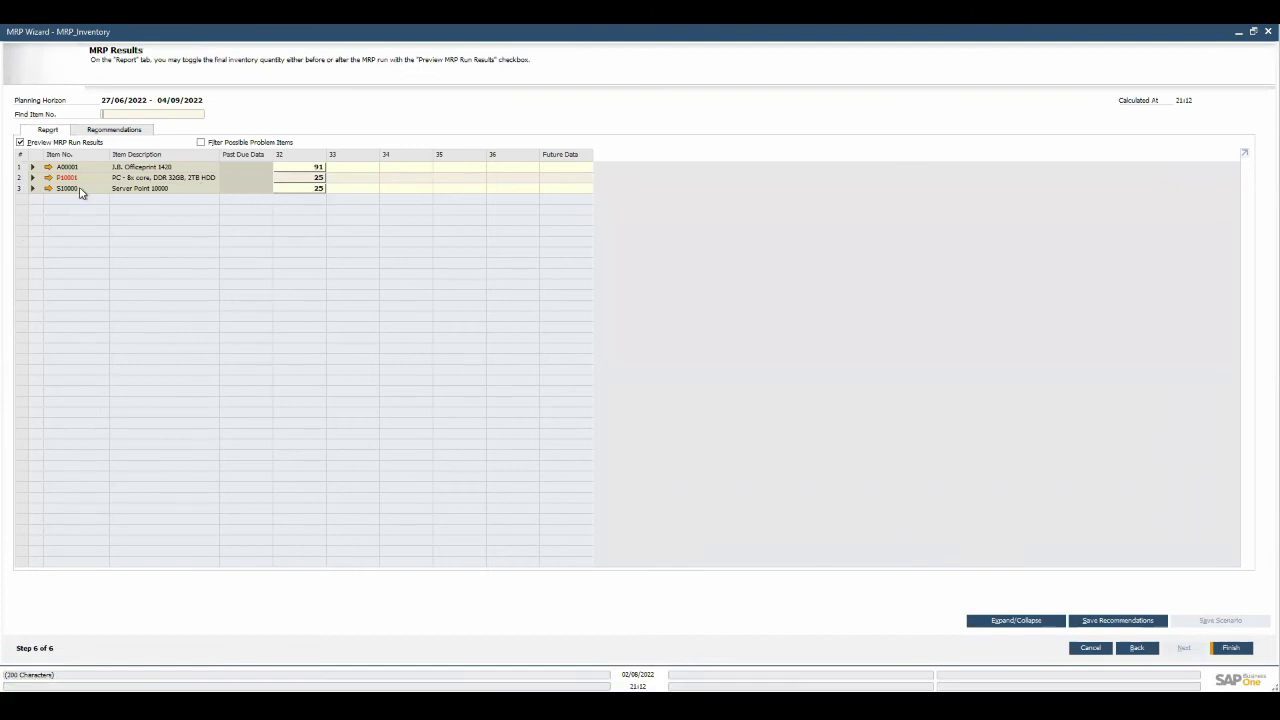
pyautogui.click(32, 189)
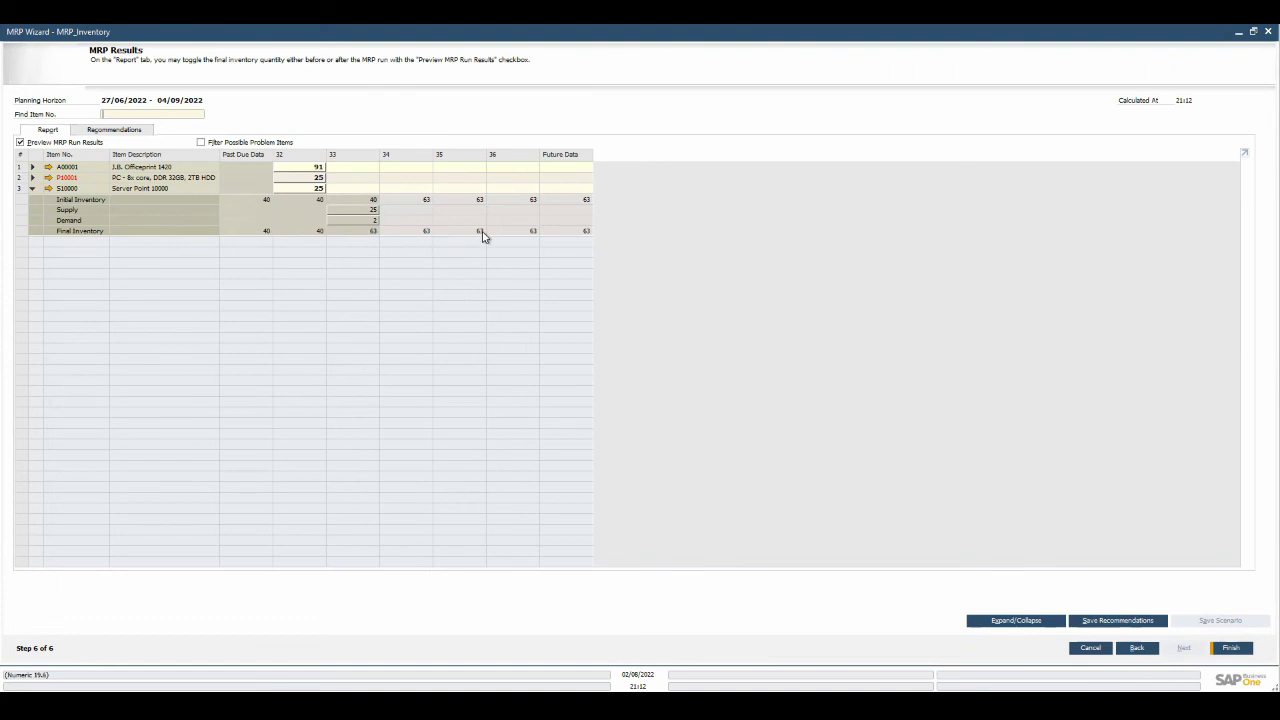
pyautogui.doubleClick(366, 213)
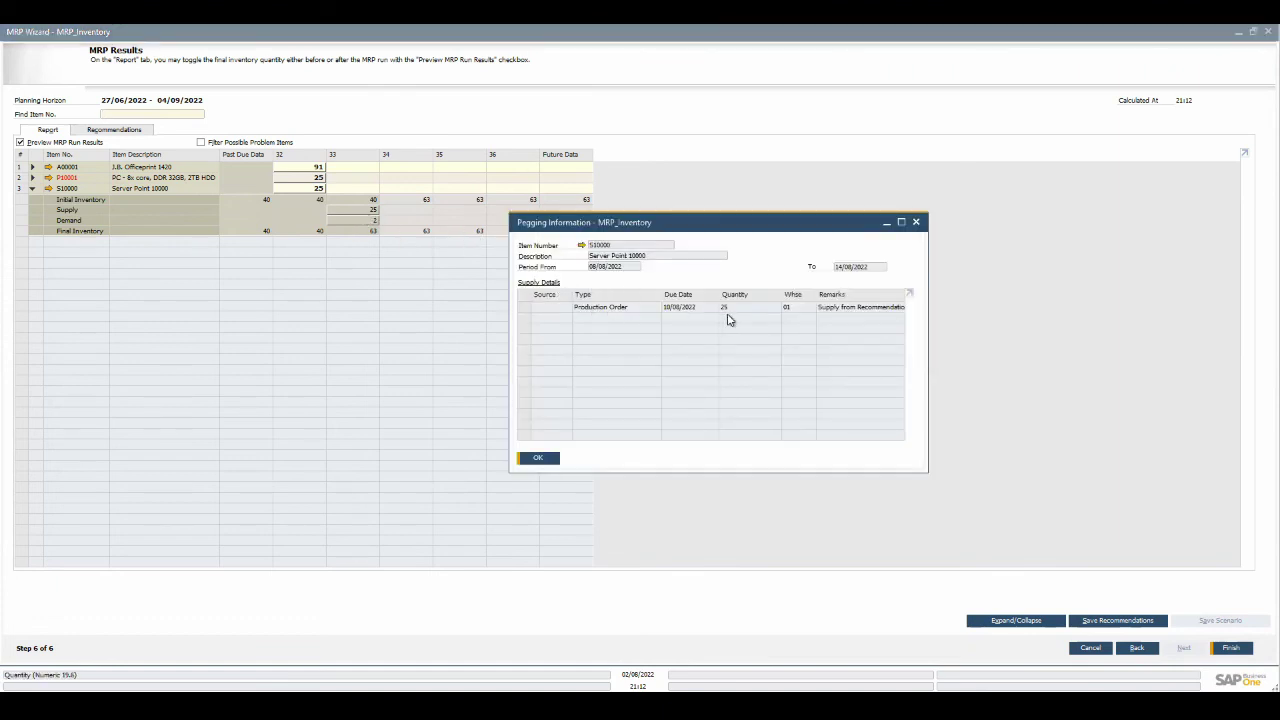
pyautogui.click(553, 457)
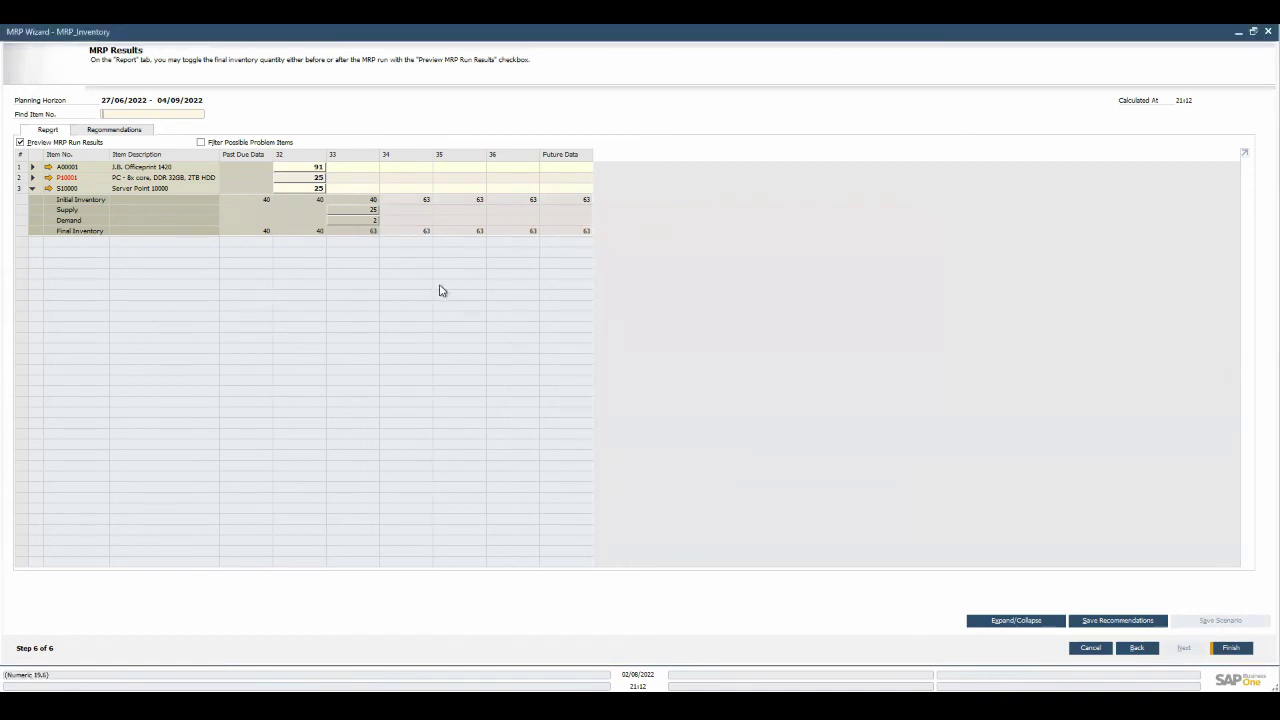
pyautogui.doubleClick(370, 220)
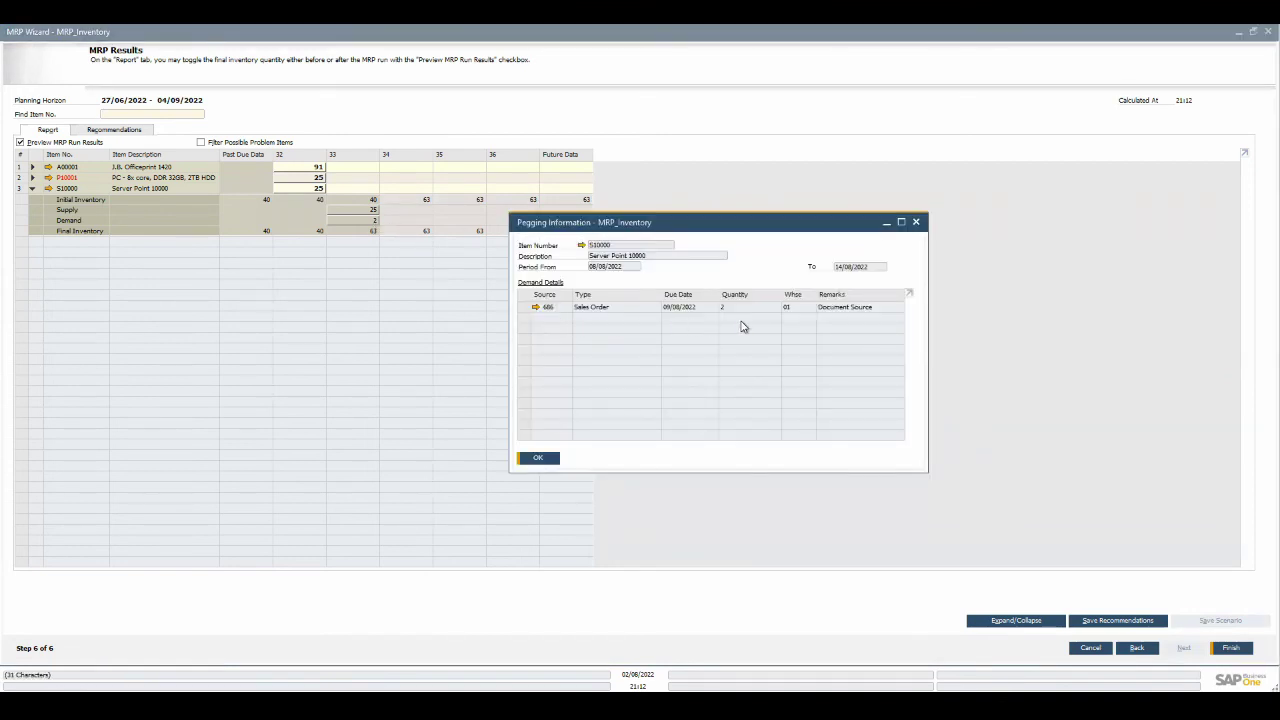
pyautogui.click(522, 459)
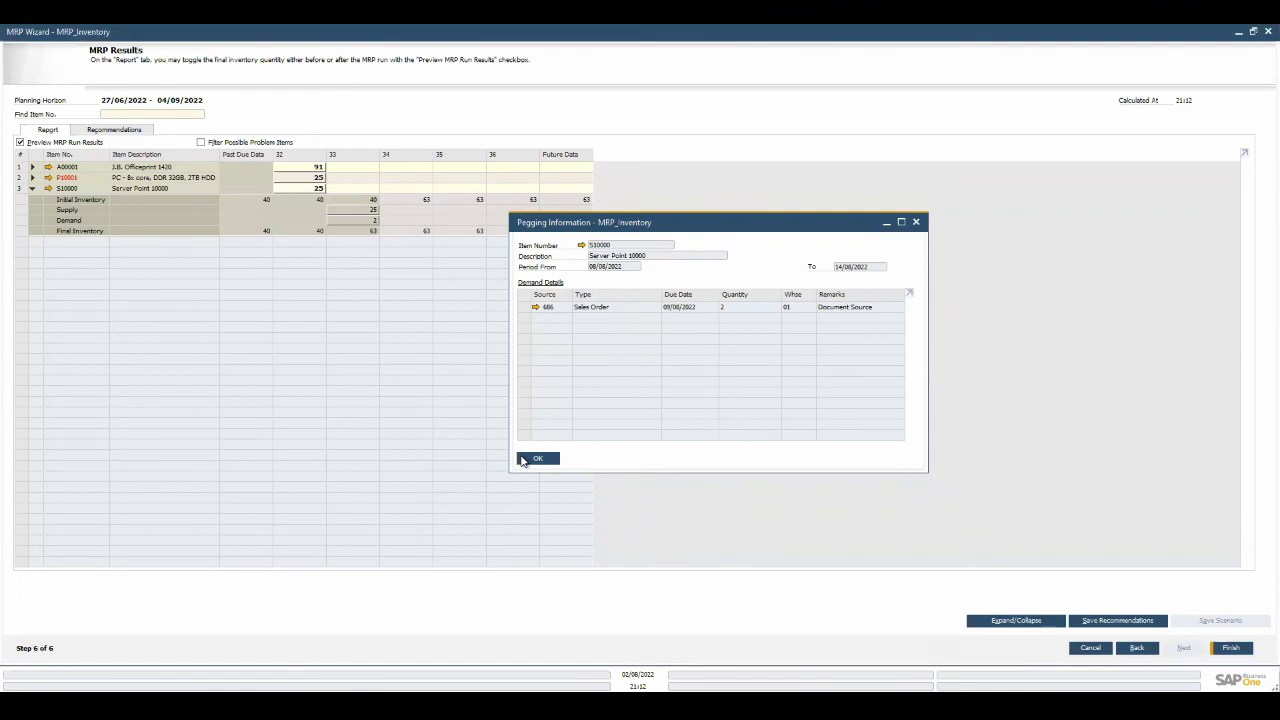
pyautogui.click(139, 134)
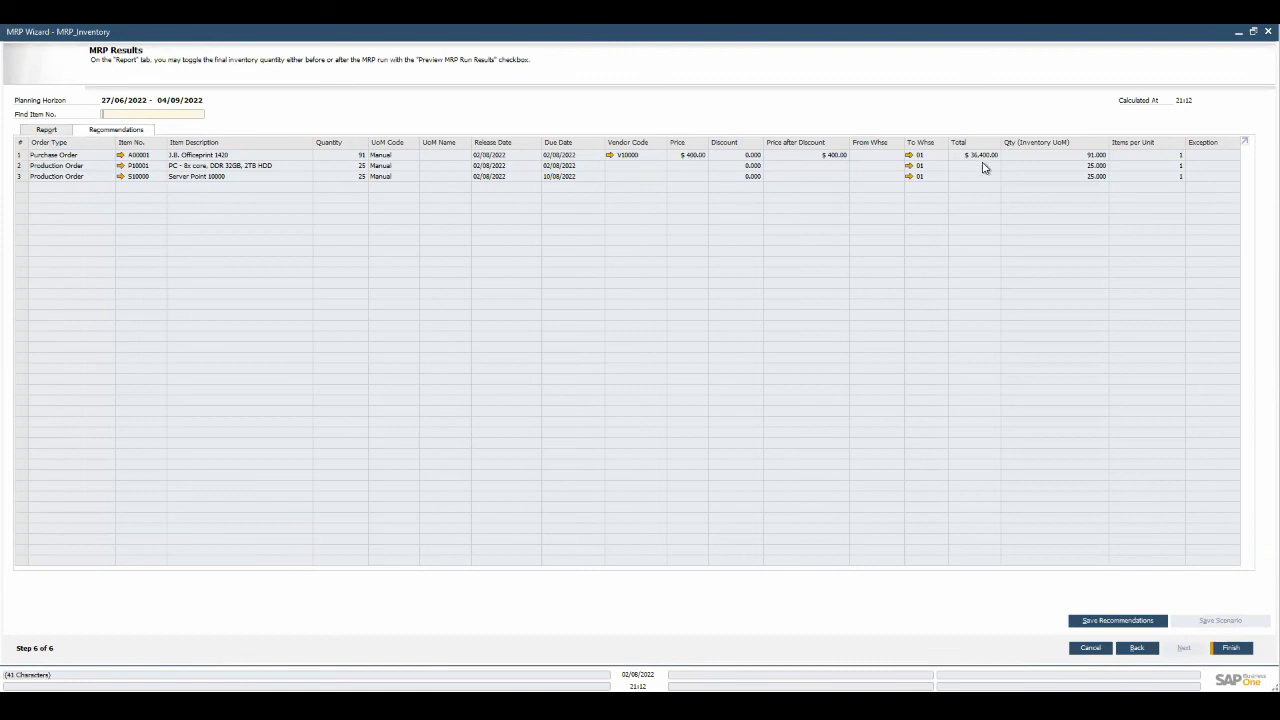
# - Save the recommendations, replacing the previous ones, and open the Order Recommendation report
pyautogui.click(1093, 622)
pyautogui.click(508, 352)
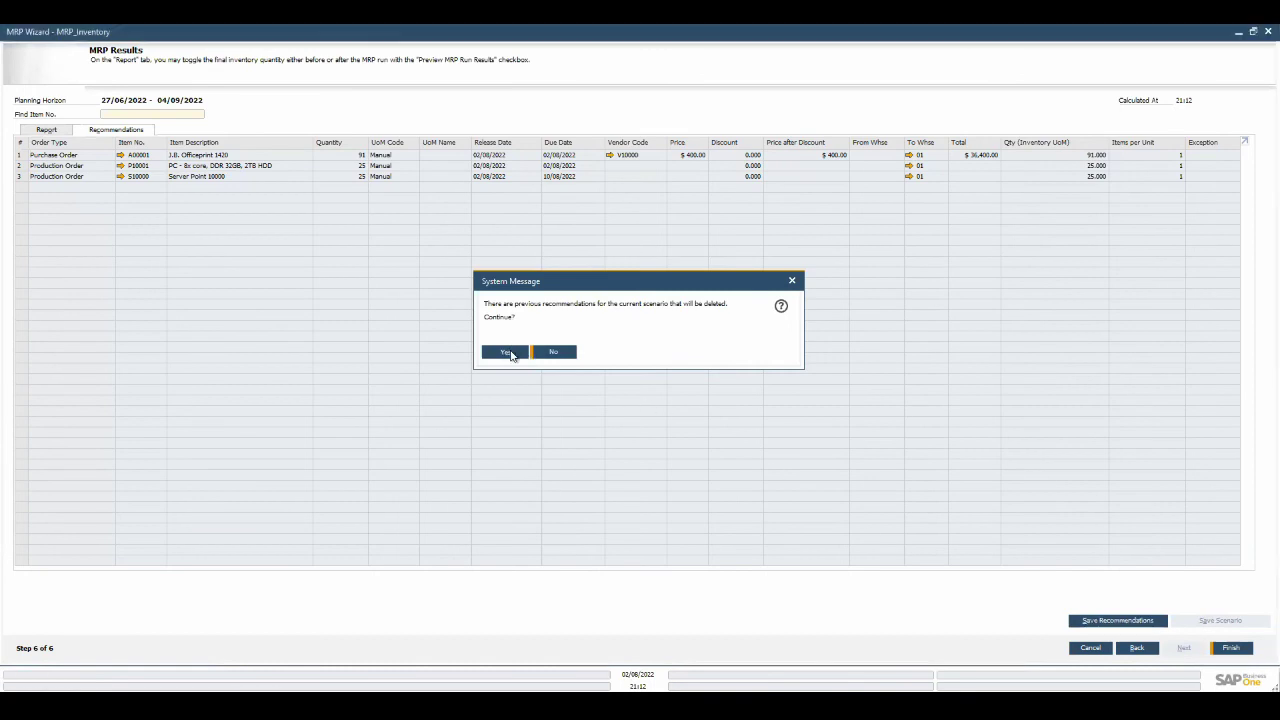
pyautogui.rightClick(395, 113)
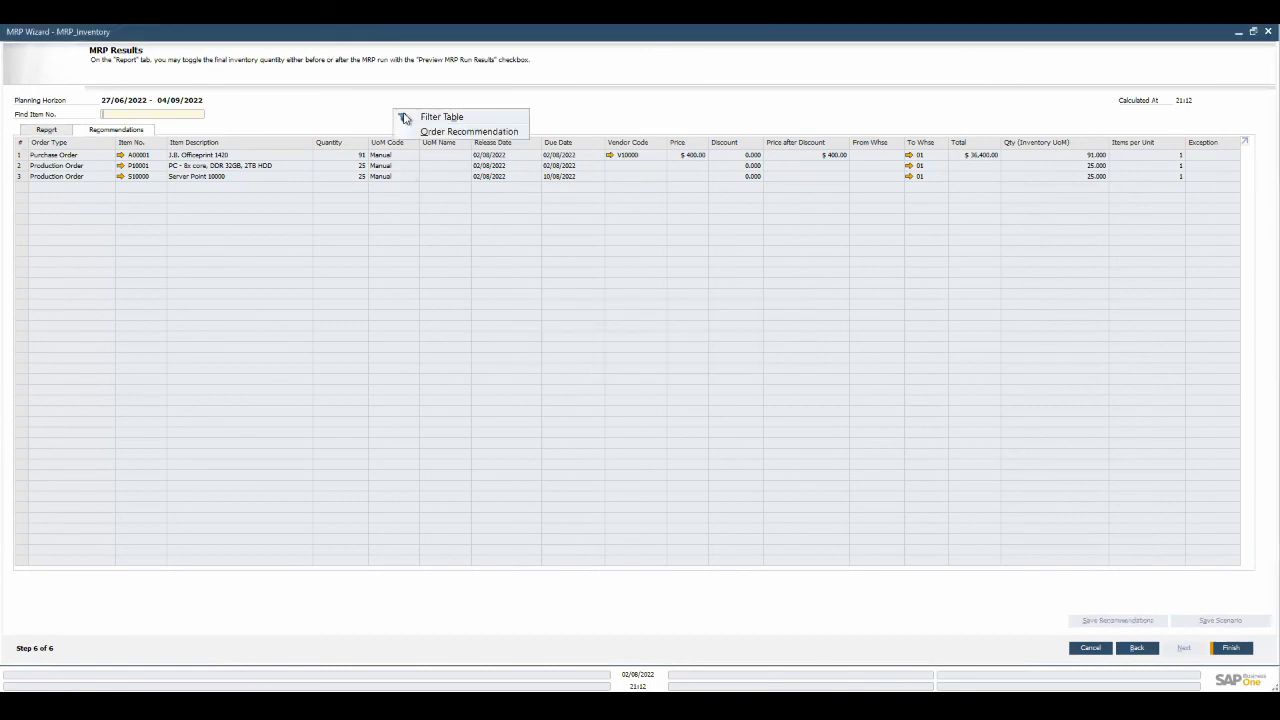
pyautogui.click(420, 131)
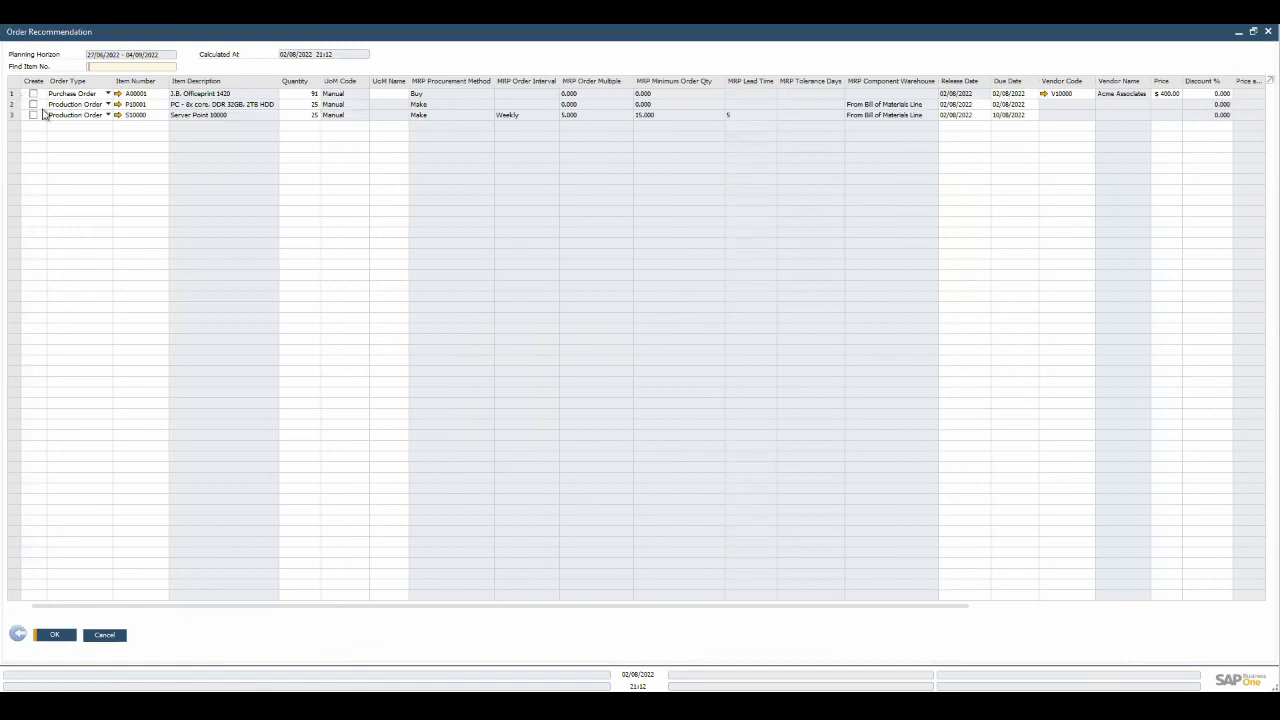
# - Set the A00001 row to a Purchase Order of quantity 96 with recalculated price
pyautogui.click(107, 93)
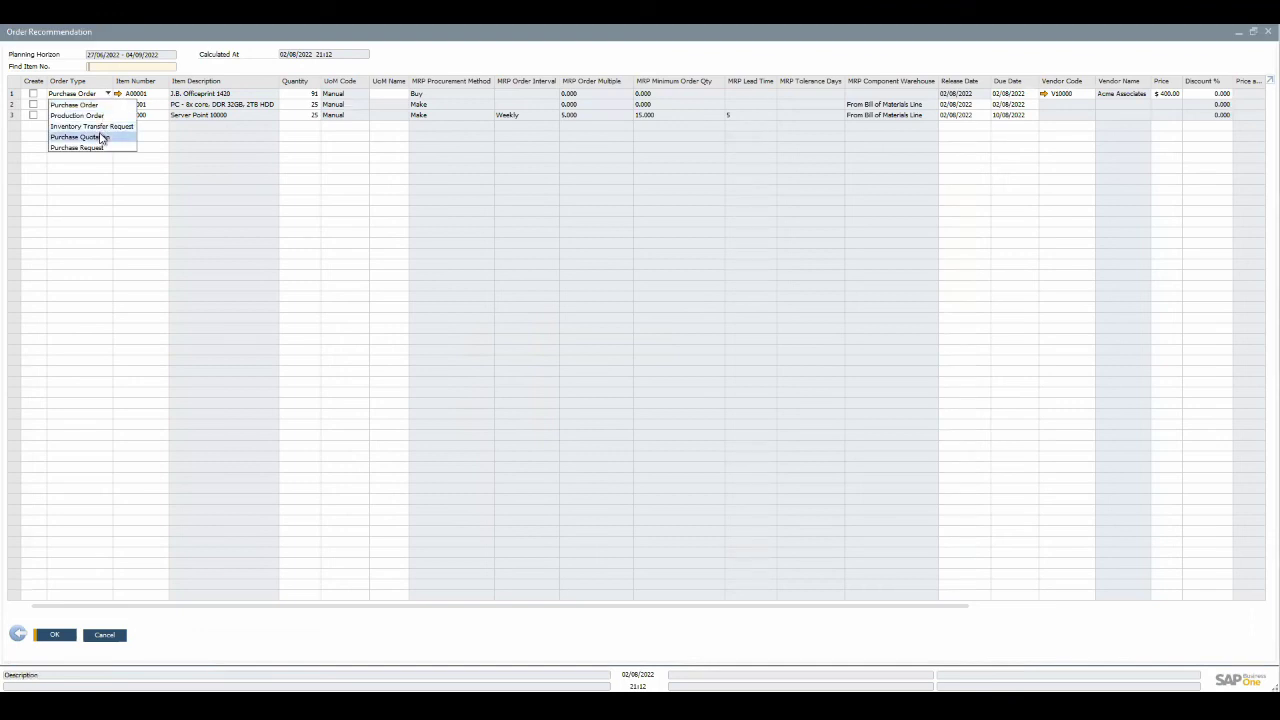
pyautogui.click(102, 137)
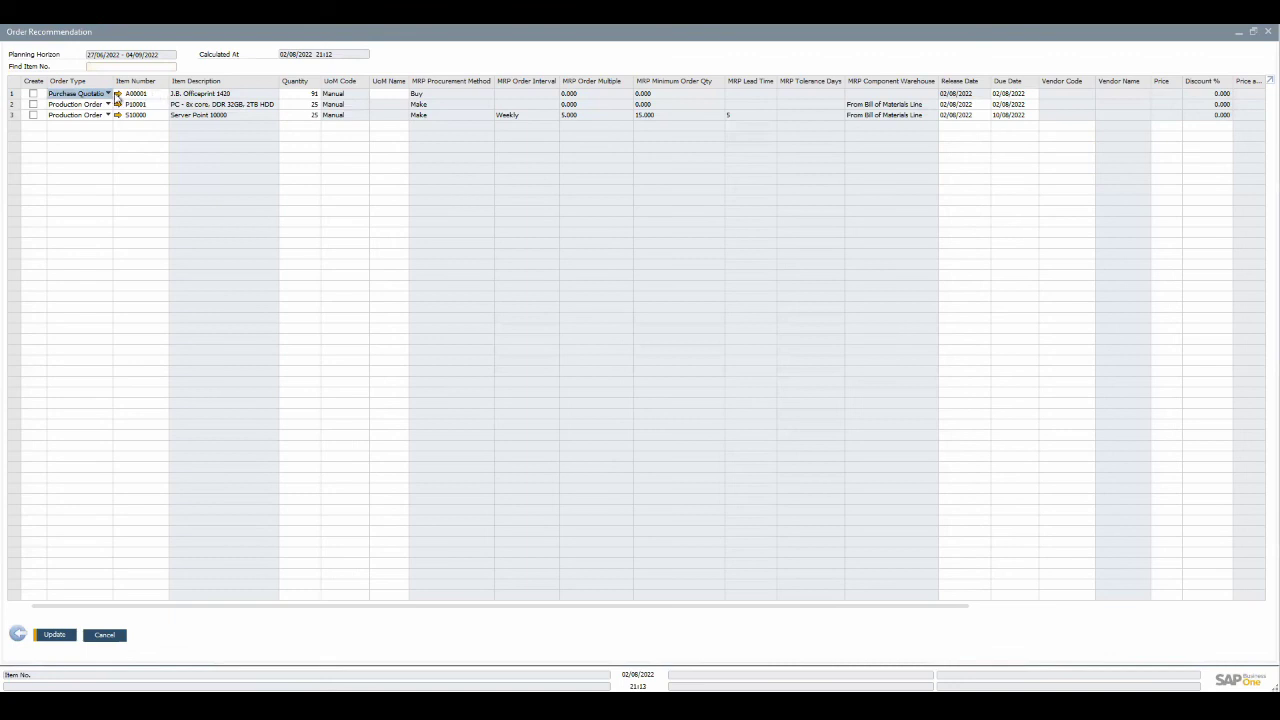
pyautogui.click(107, 93)
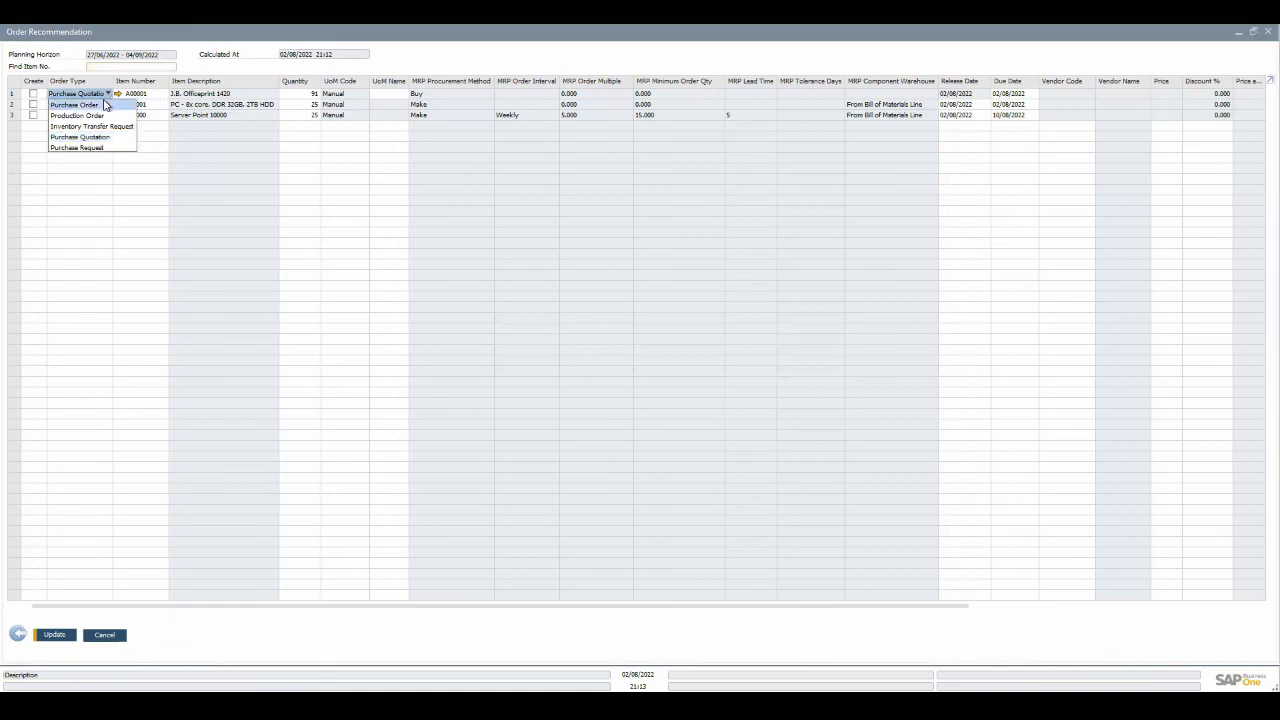
pyautogui.click(105, 105)
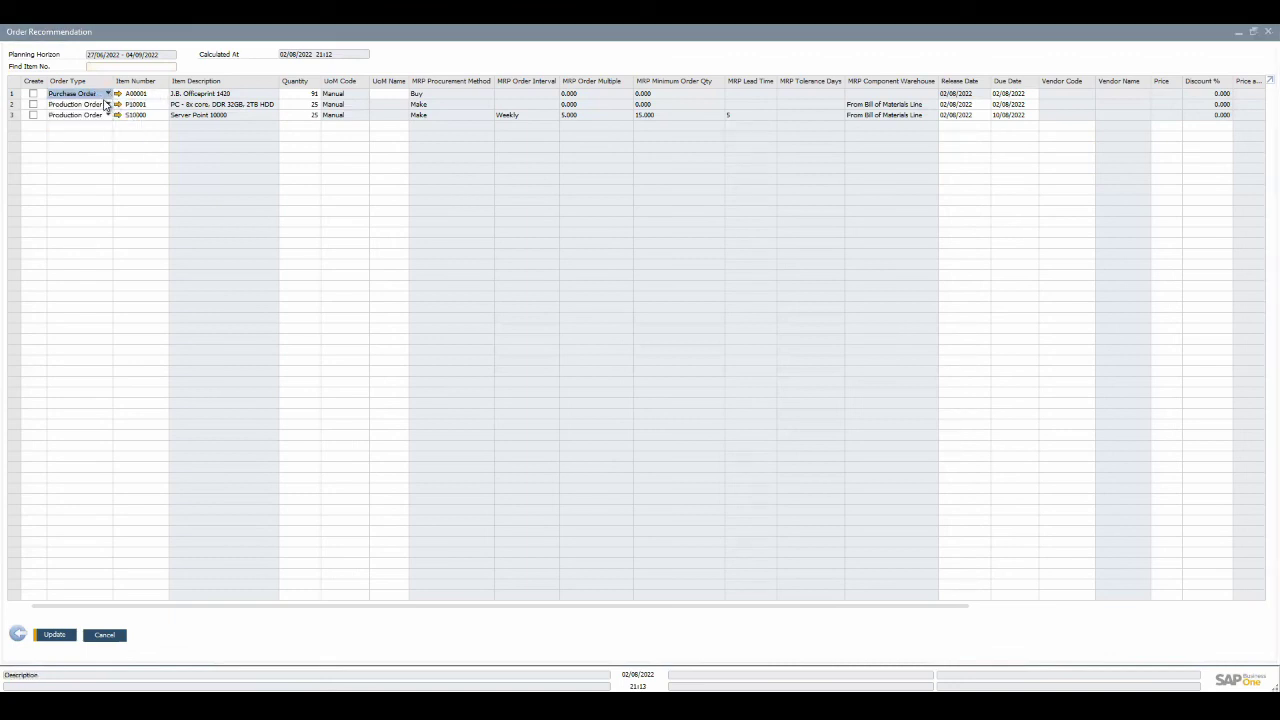
pyautogui.click(305, 93)
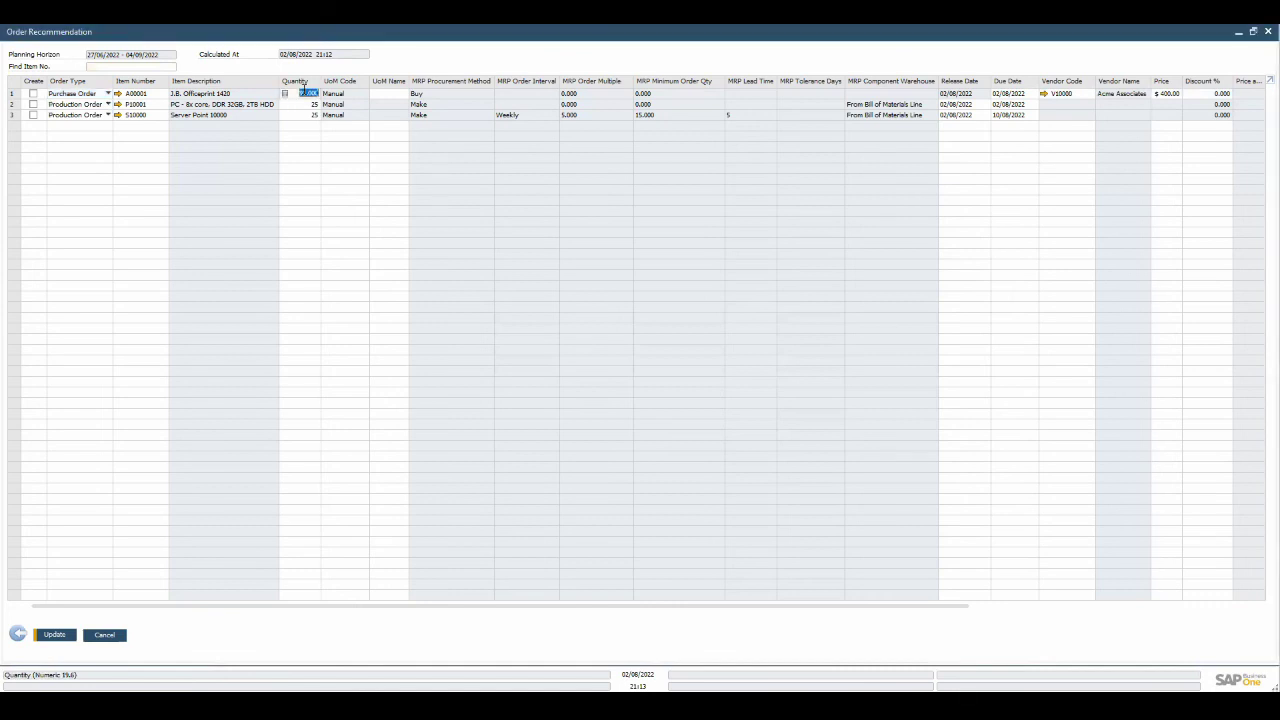
pyautogui.write('96')
pyautogui.press('Tab')
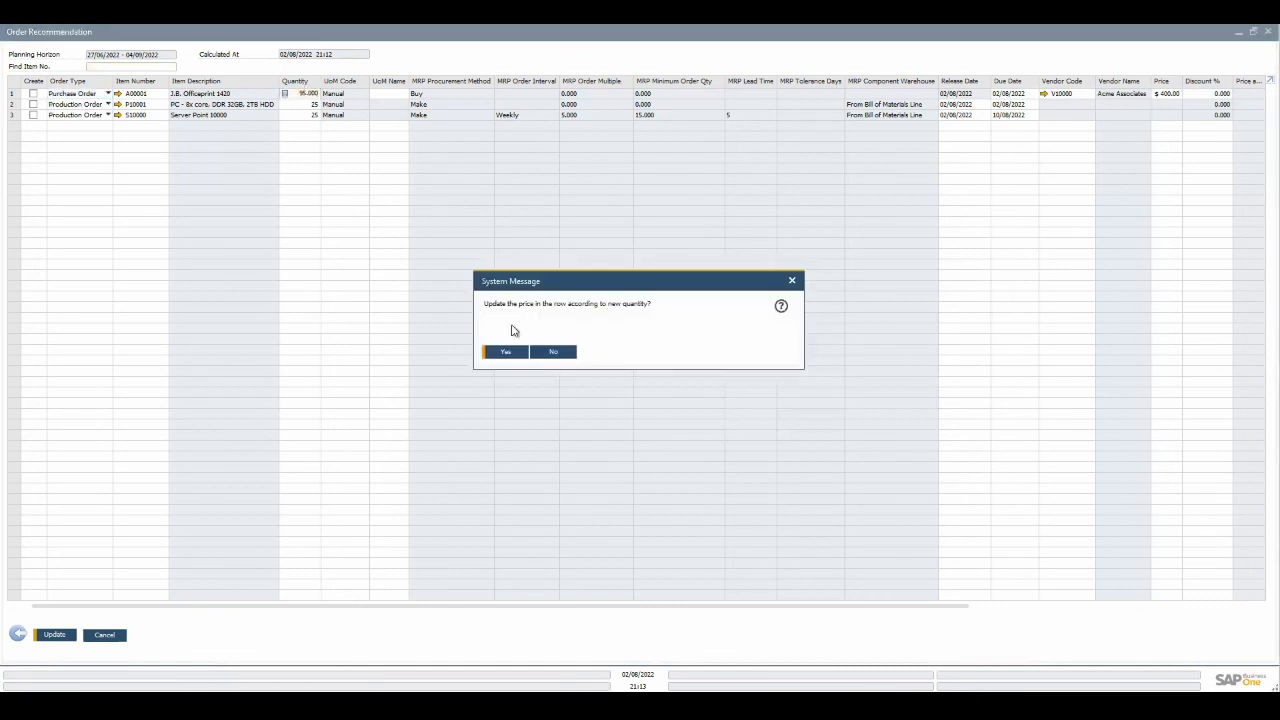
pyautogui.click(503, 353)
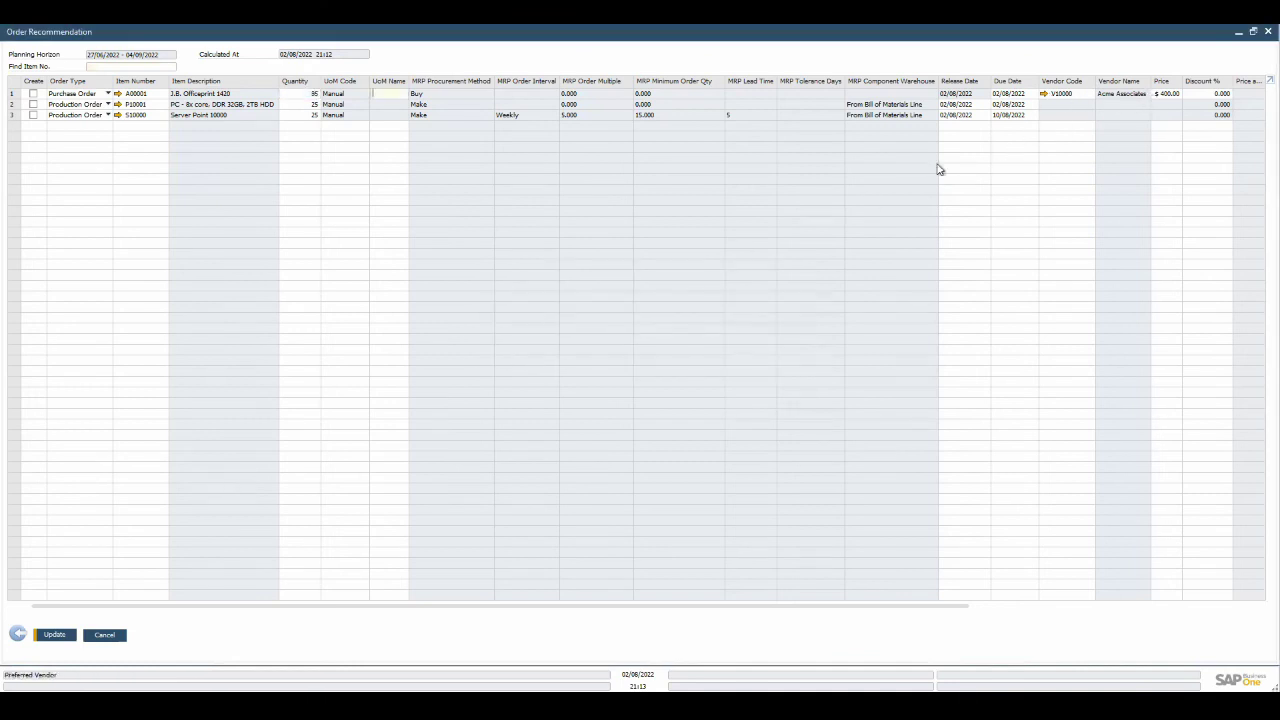
# - Create the A00001 purchase order and the P10001 production order from the recommendations
pyautogui.click(34, 94)
pyautogui.click(32, 104)
pyautogui.click(55, 635)
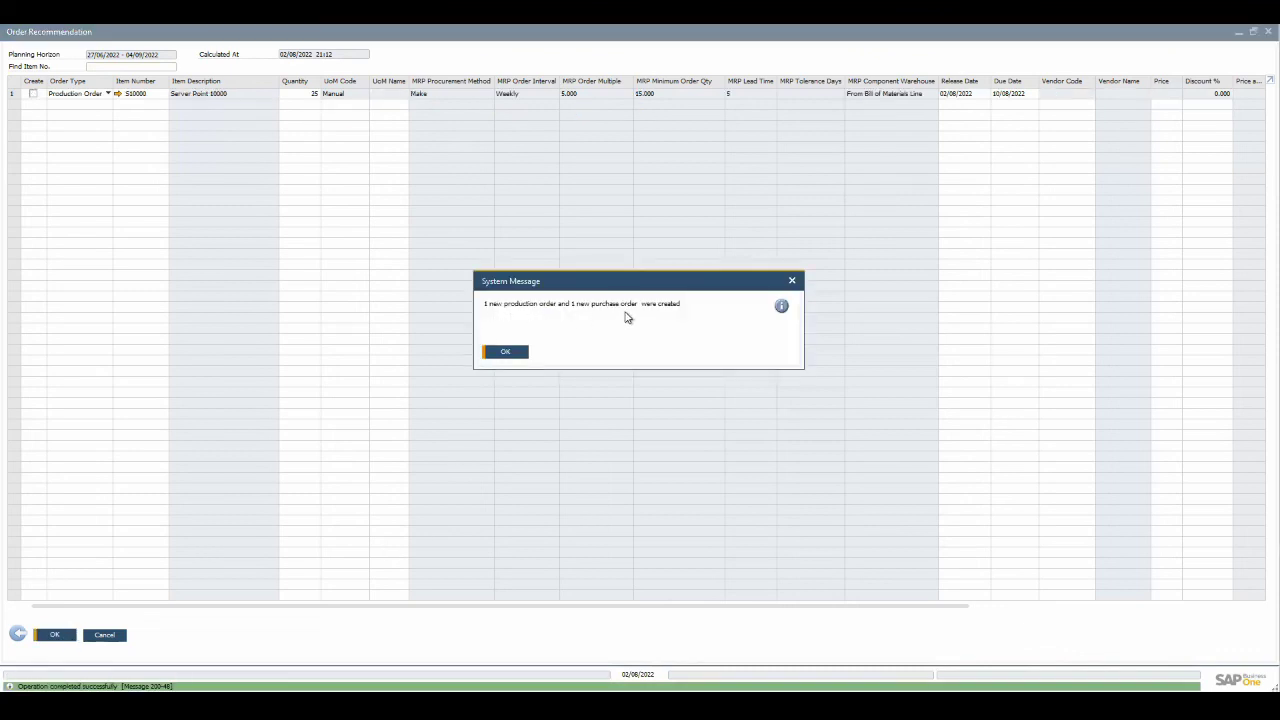
# - Acknowledge the orders-created message and close the Order Recommendation list and MRP results
pyautogui.click(510, 354)
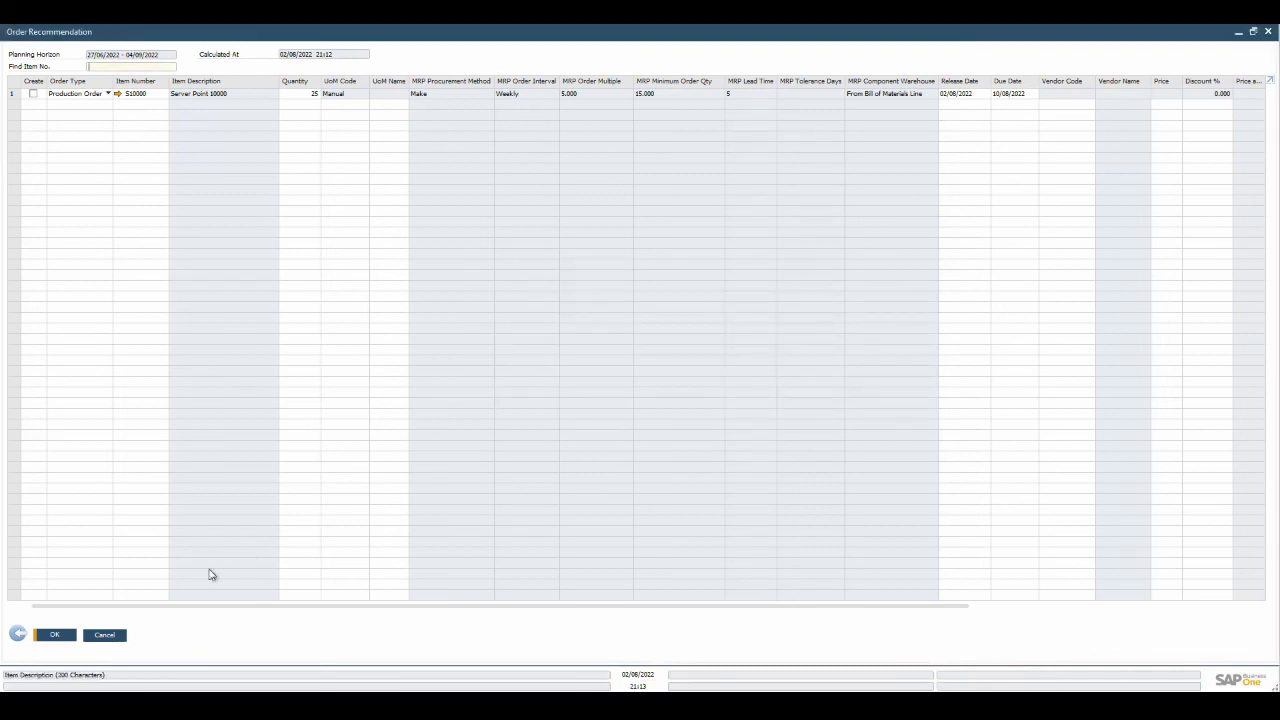
pyautogui.click(57, 636)
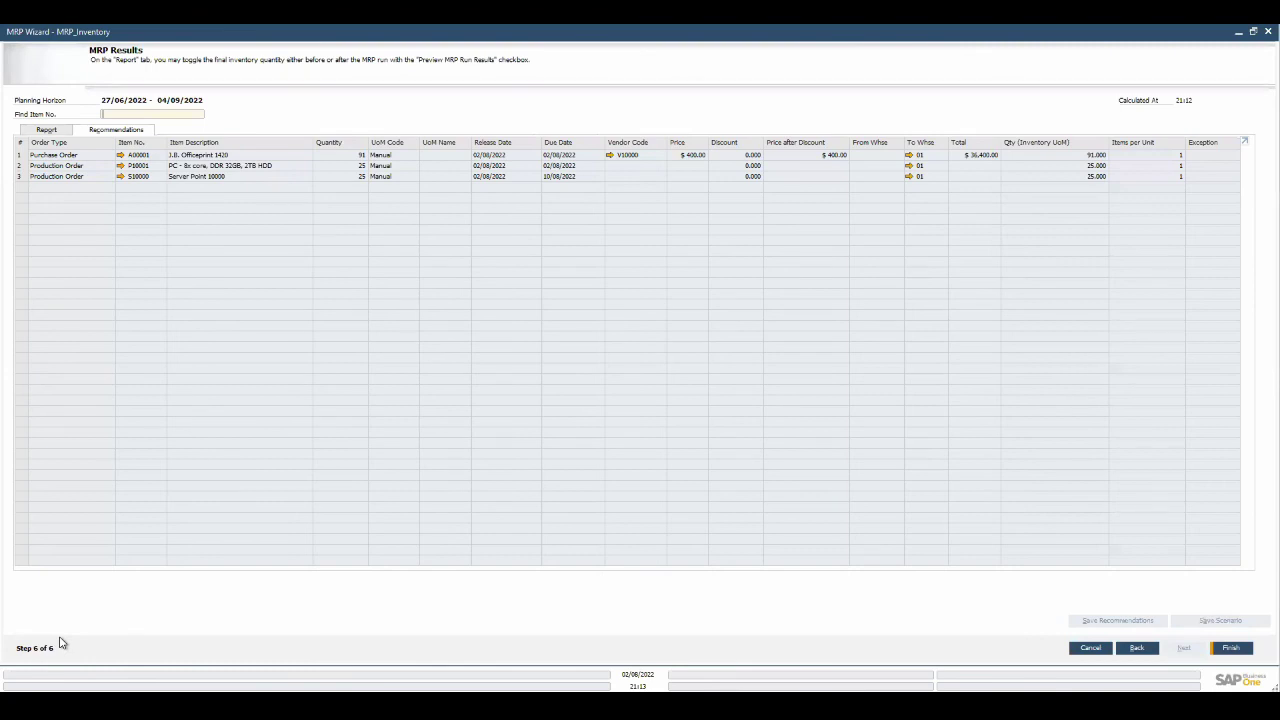
pyautogui.press('Escape')
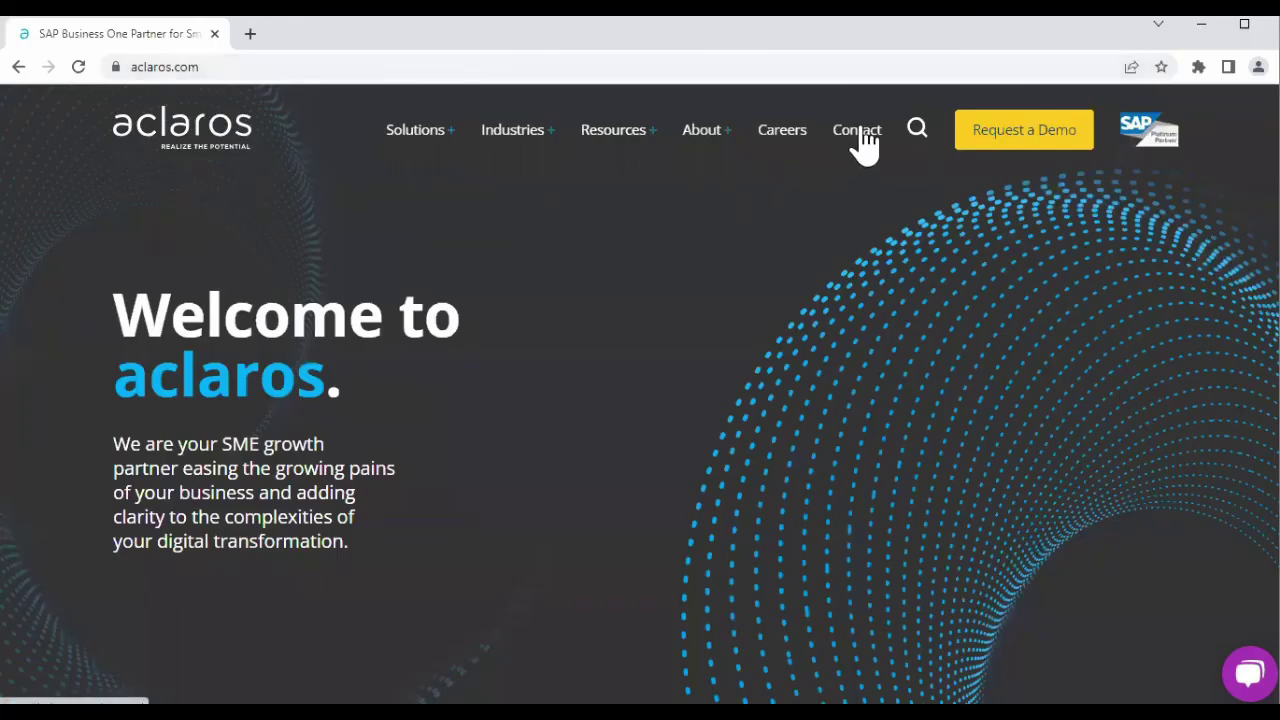
# - Go to the aclaros.com Contact page with the Let's Connect form
pyautogui.click(862, 133)
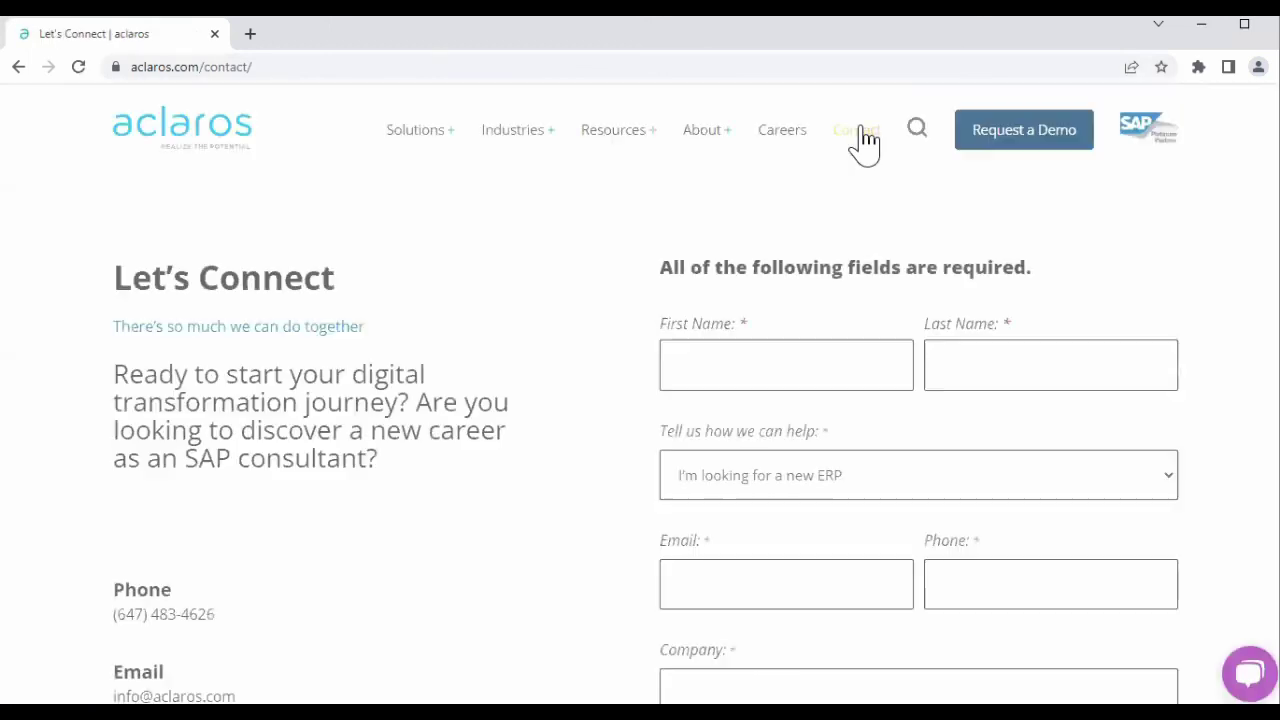